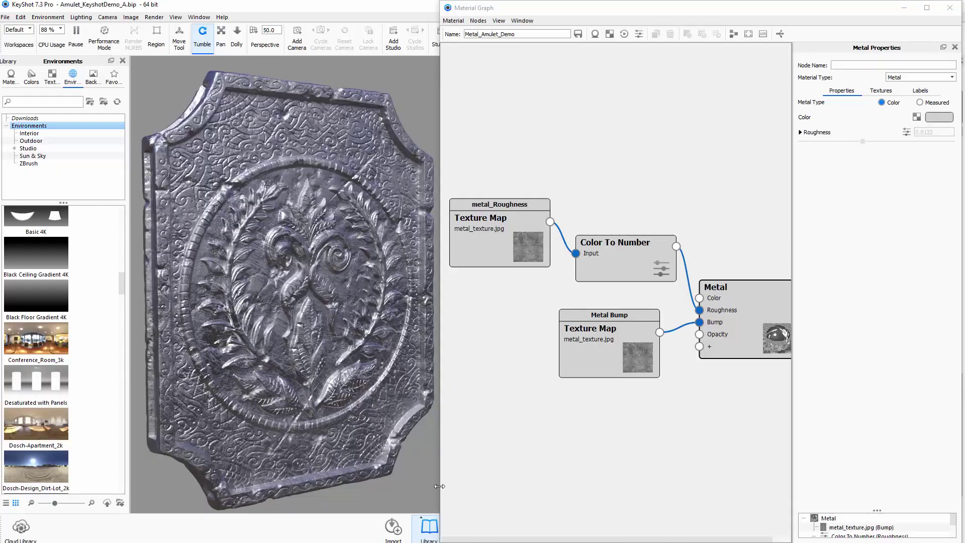
- Rotate the Harbor-Road HDRI lighting environment to 86.5° to light the back side of the amulet
mouse_move(288, 349)
left_mouse_down()
mouse_move(269, 359)
mouse_move(296, 352)
mouse_move(273, 351)
mouse_move(285, 354)
left_mouse_up()
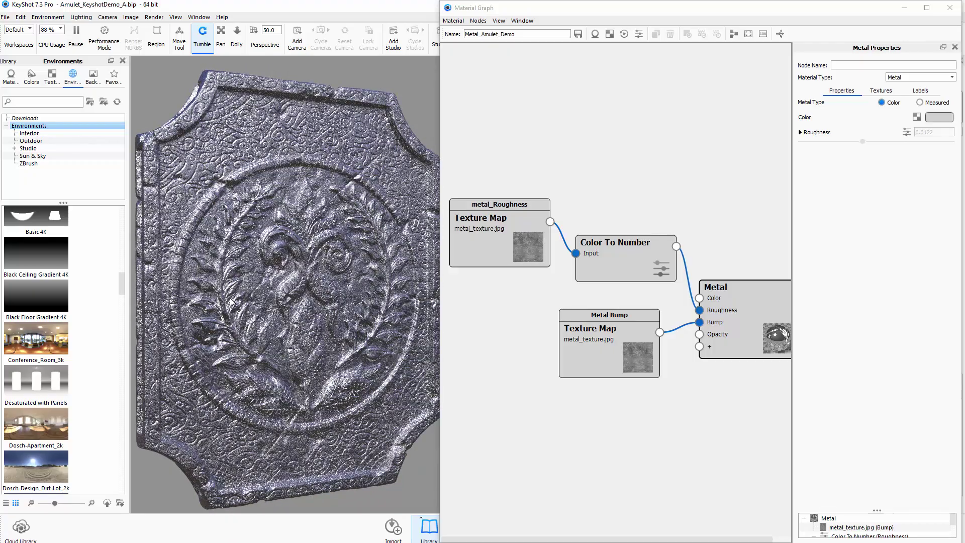
left_click_drag(255, 354, 259, 251)
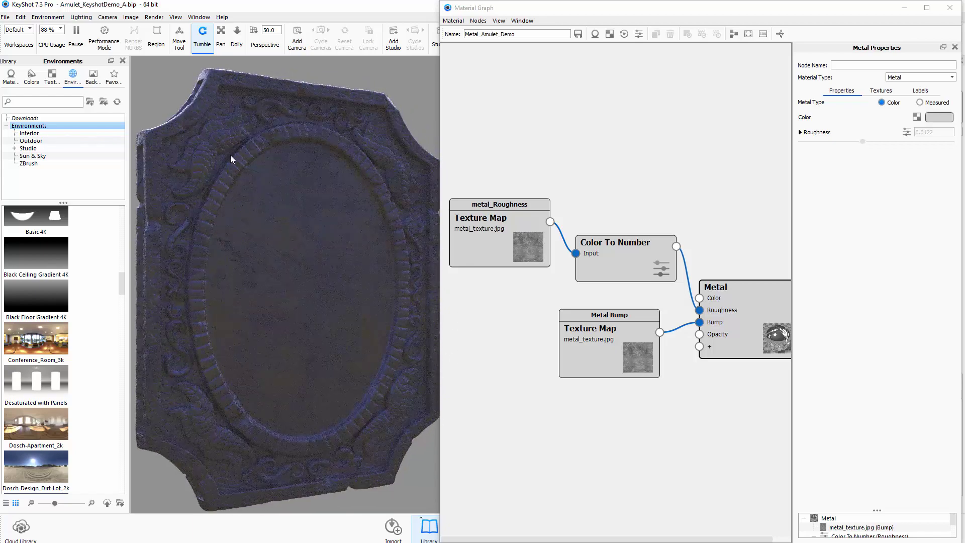
left_click(904, 9)
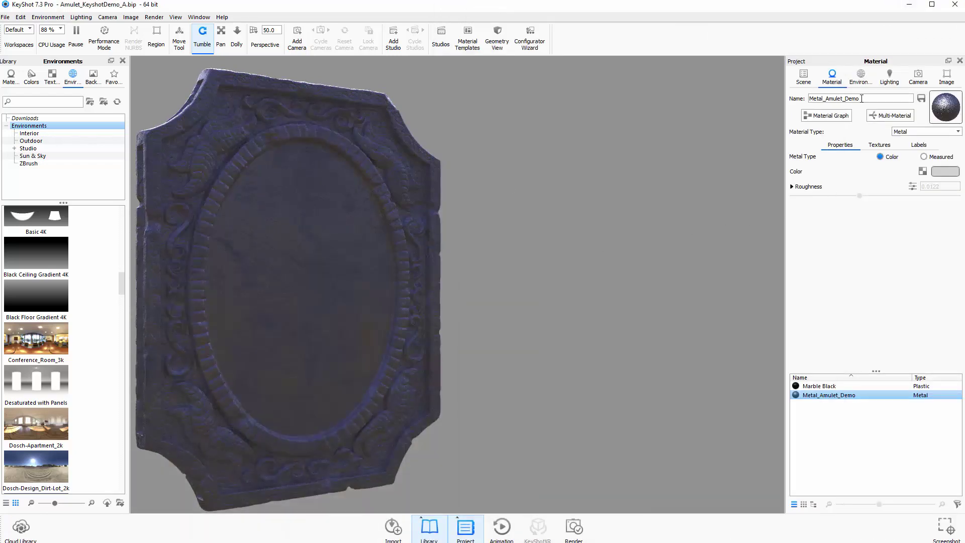
left_click(860, 78)
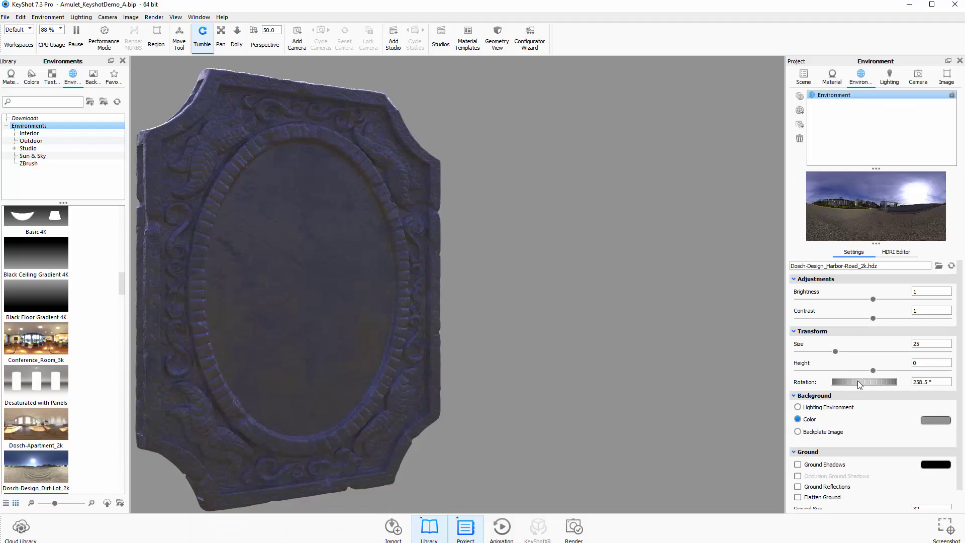
left_click_drag(857, 381, 903, 390)
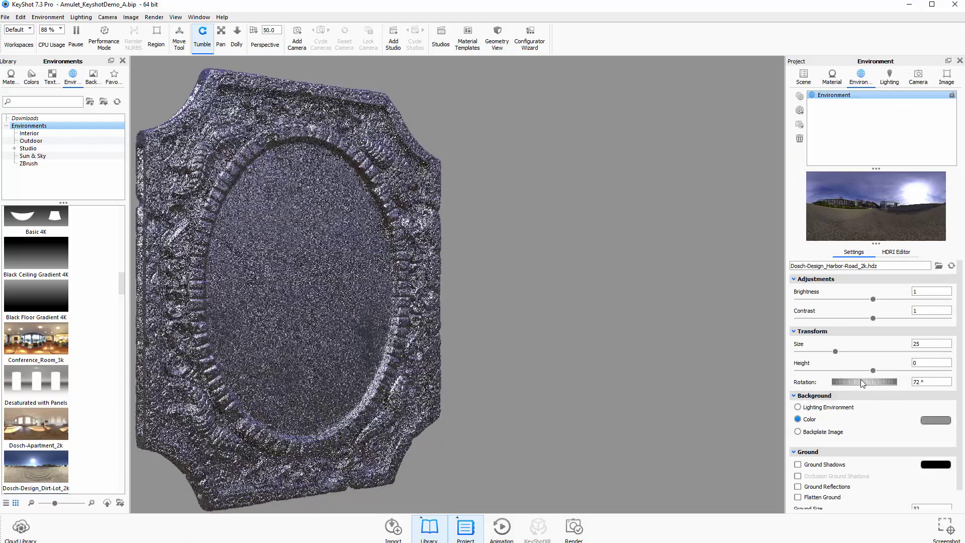
left_click_drag(860, 378, 877, 379)
- Reopen the material graph of Metal_Amulet_Demo and enlarge its window while keeping the amulet's upper part in view
scroll(458, 276, "up", 3)
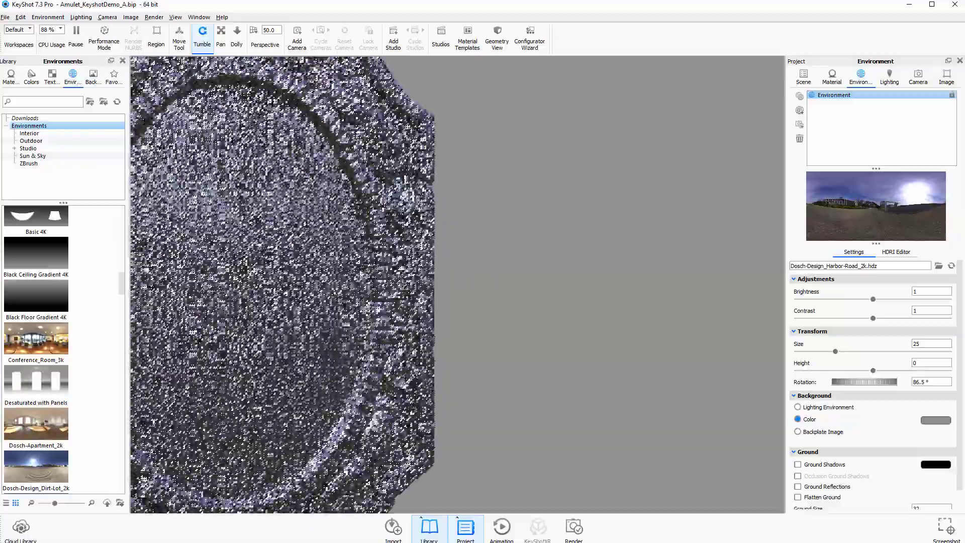
middle_click_drag(482, 304, 636, 427)
scroll(360, 277, "up", 5)
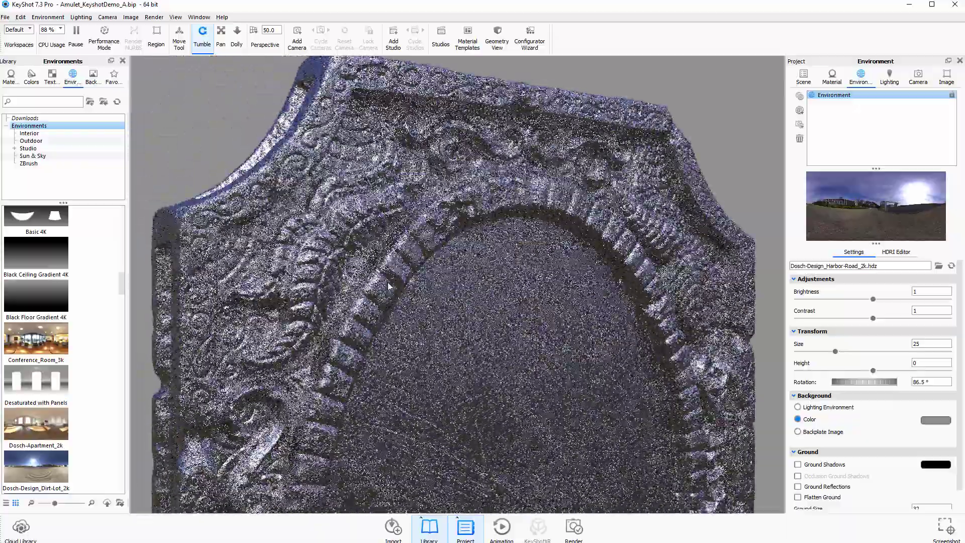
scroll(362, 297, "up", 5)
mouse_move(362, 302)
left_mouse_down()
mouse_move(390, 303)
mouse_move(356, 296)
left_mouse_up()
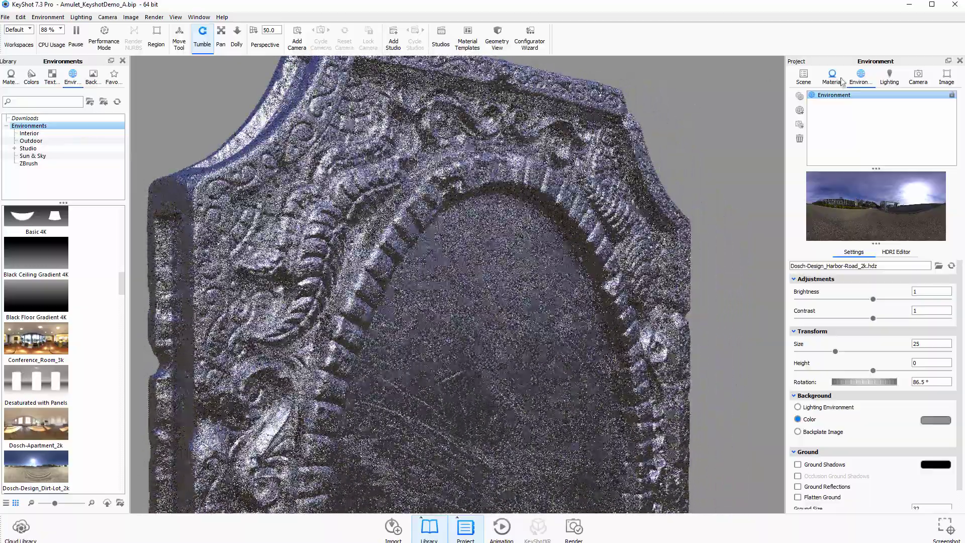
left_click(831, 76)
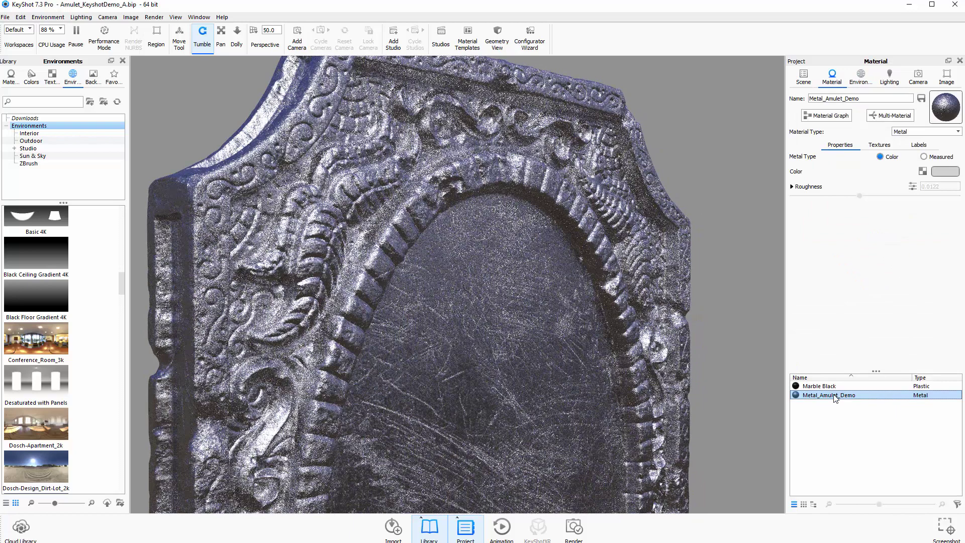
left_click(828, 116)
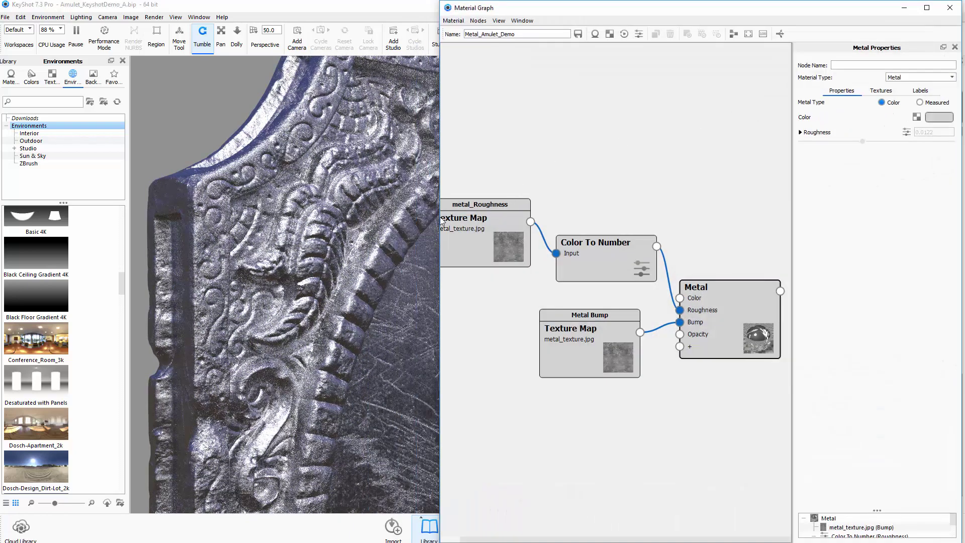
left_click_drag(443, 220, 365, 221)
left_click_drag(797, 209, 809, 204)
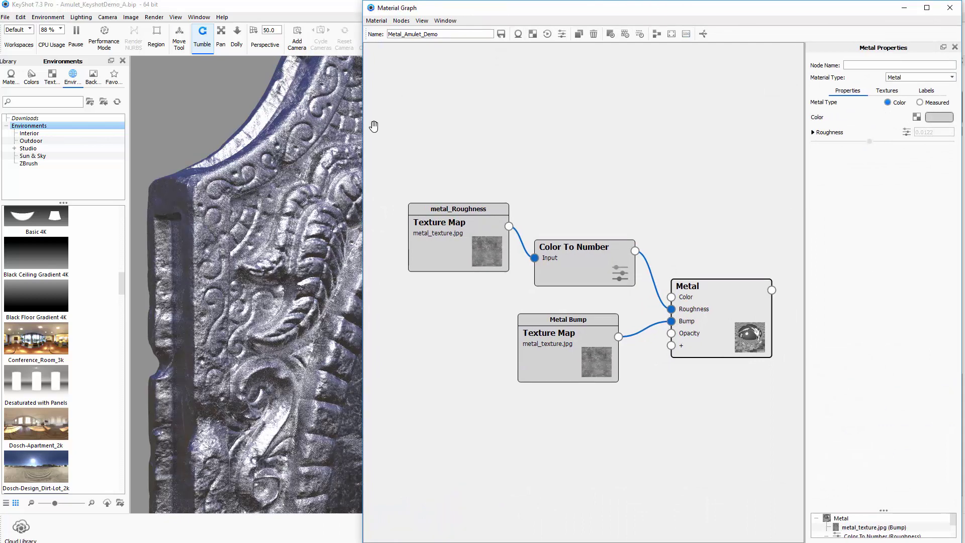
left_click_drag(363, 130, 420, 131)
- Move the two texture map nodes, the Color To Number node and the Metal node lower to free space above them
left_click_drag(473, 223, 477, 255)
left_click_drag(598, 264, 604, 276)
left_click_drag(605, 366, 606, 404)
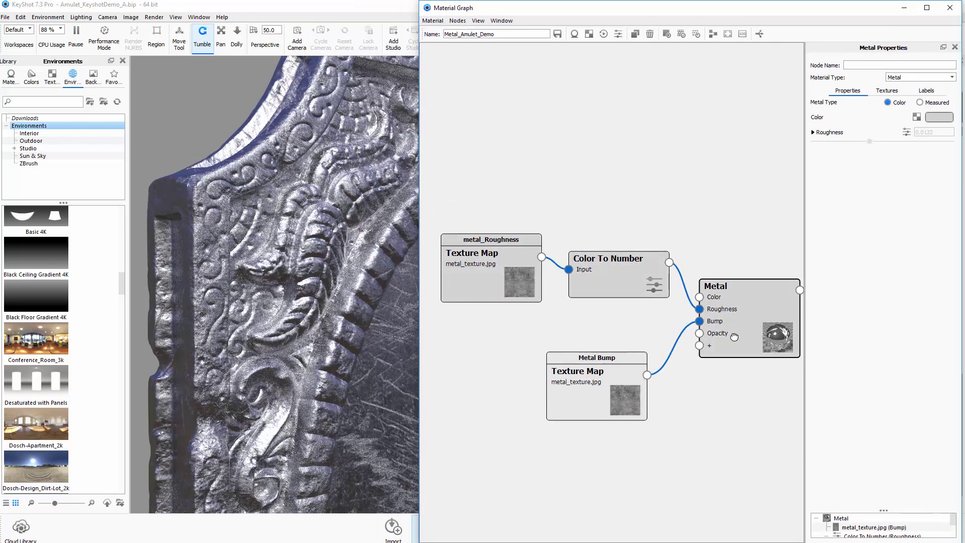
left_click_drag(734, 336, 729, 387)
left_click_drag(593, 374, 593, 409)
left_click_drag(605, 271, 601, 317)
left_click_drag(516, 276, 512, 302)
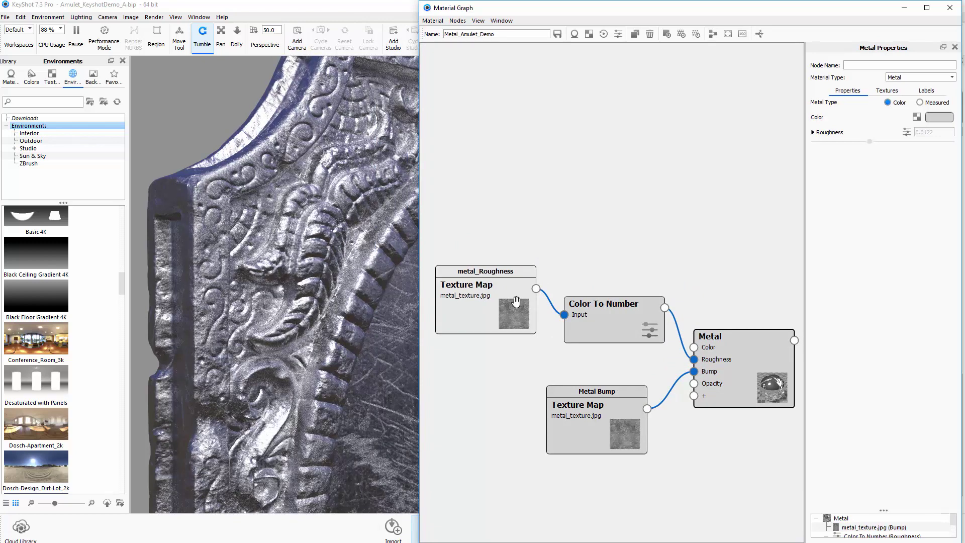
left_click_drag(738, 366, 738, 377)
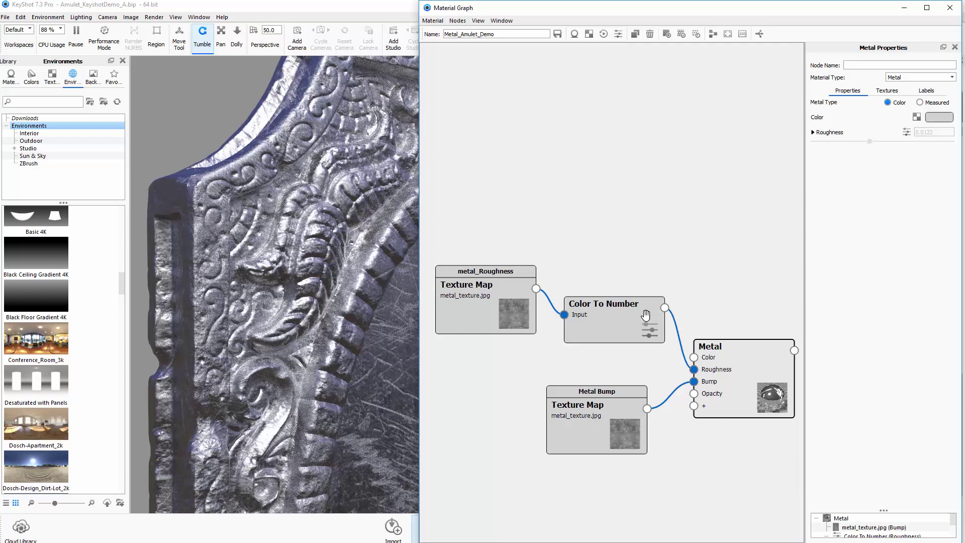
left_click_drag(646, 315, 627, 337)
- Add a Vertex Color texture node in the free space above the existing nodes and open its properties
right_click(548, 136)
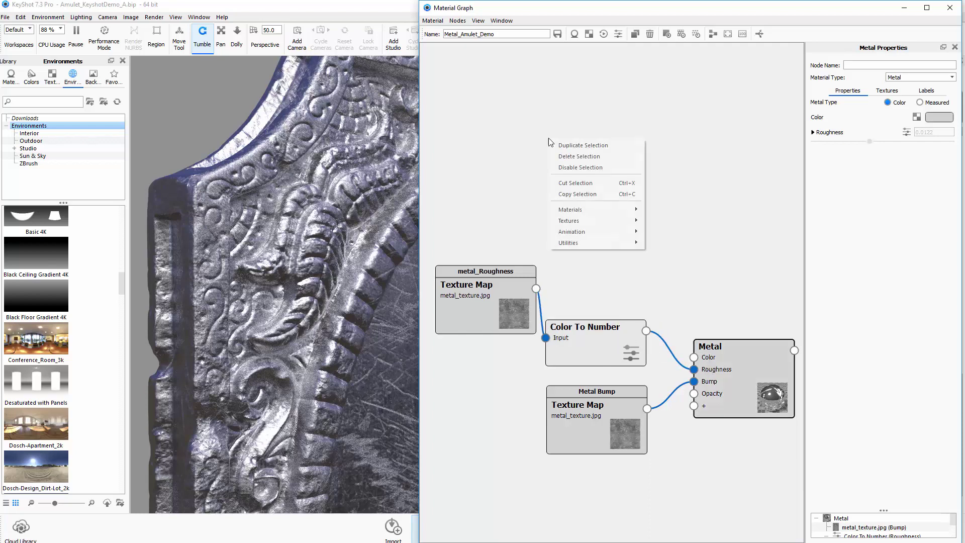
left_click(548, 138)
right_click(552, 143)
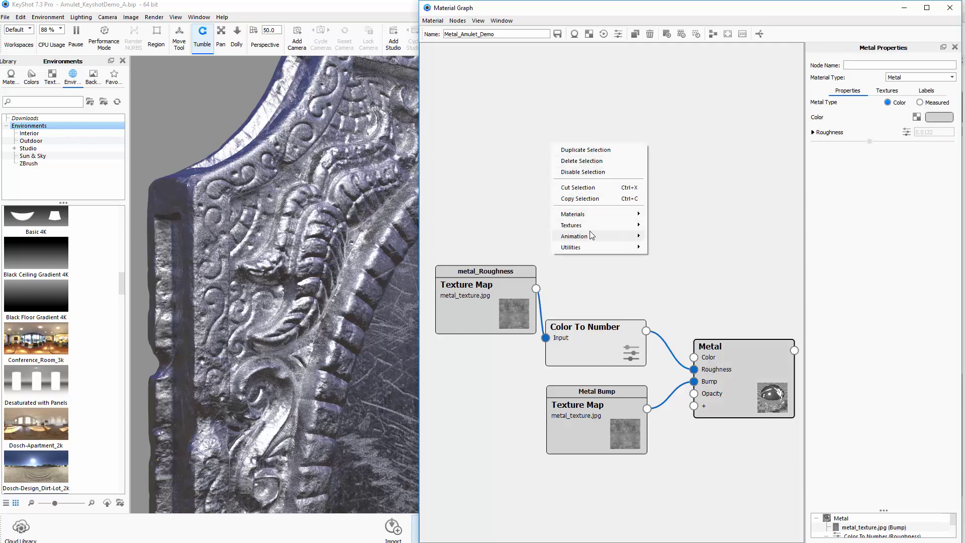
mouse_move(589, 226)
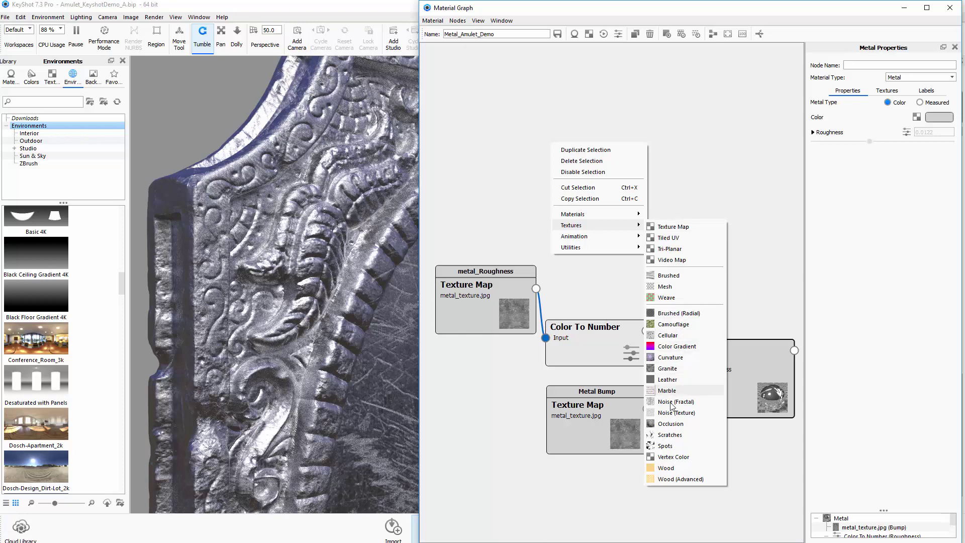
left_click(673, 457)
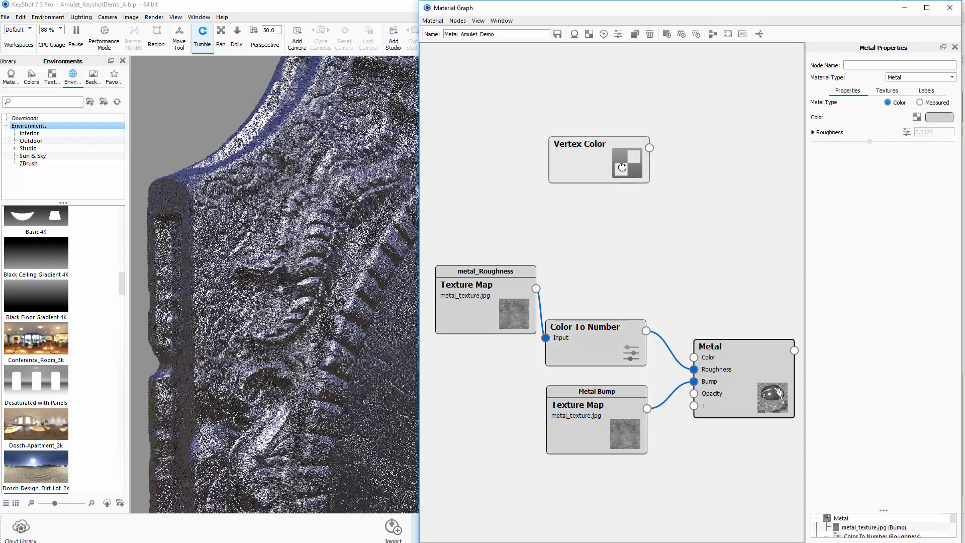
left_click_drag(626, 182, 613, 170)
left_click(609, 156)
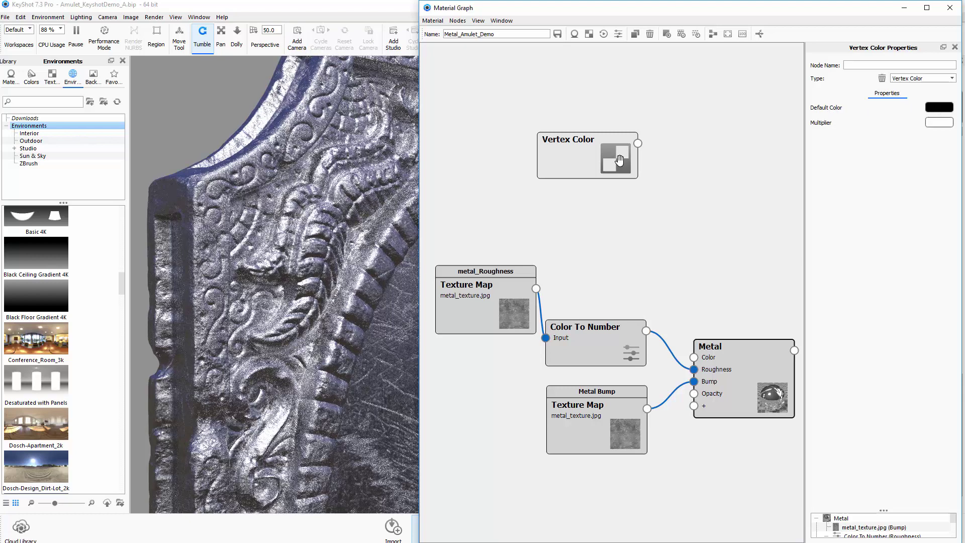
left_click_drag(620, 161, 612, 162)
- Preview the Vertex Color node's color on the model and set its default color to near-white RGB 245, 245, 245
key("c")
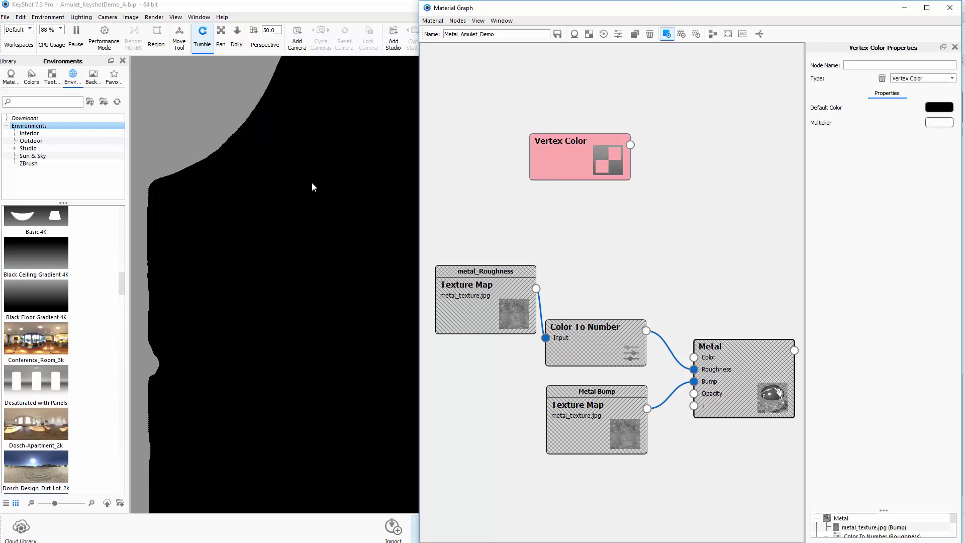
left_click_drag(546, 157, 522, 159)
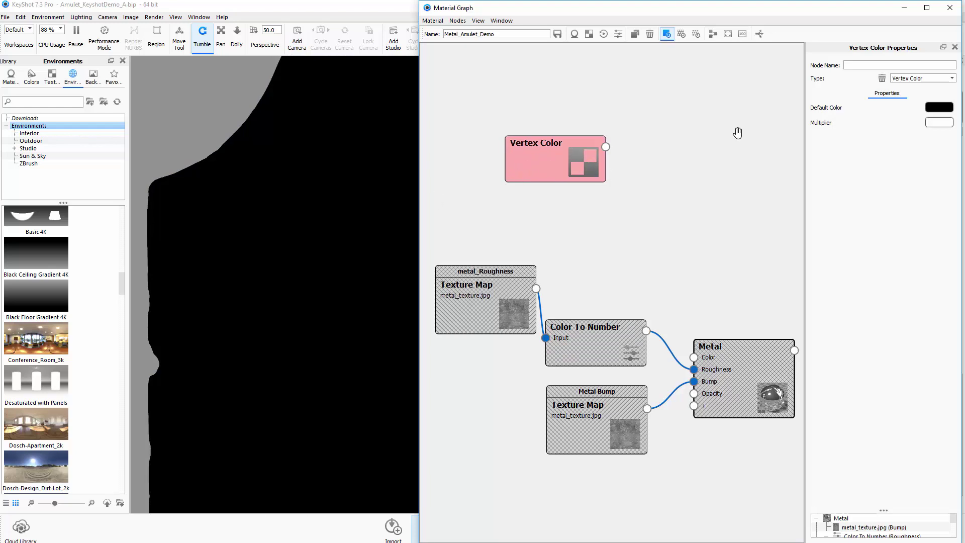
left_click(949, 110)
mouse_move(833, 239)
left_mouse_down()
mouse_move(897, 213)
mouse_move(884, 249)
mouse_move(890, 280)
mouse_move(815, 261)
mouse_move(834, 240)
mouse_move(793, 211)
left_mouse_up()
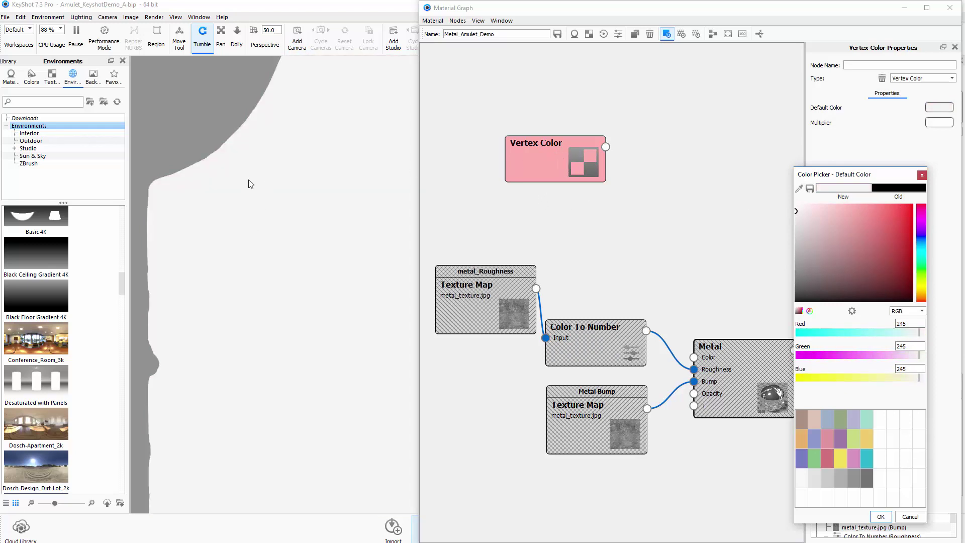
left_click(880, 516)
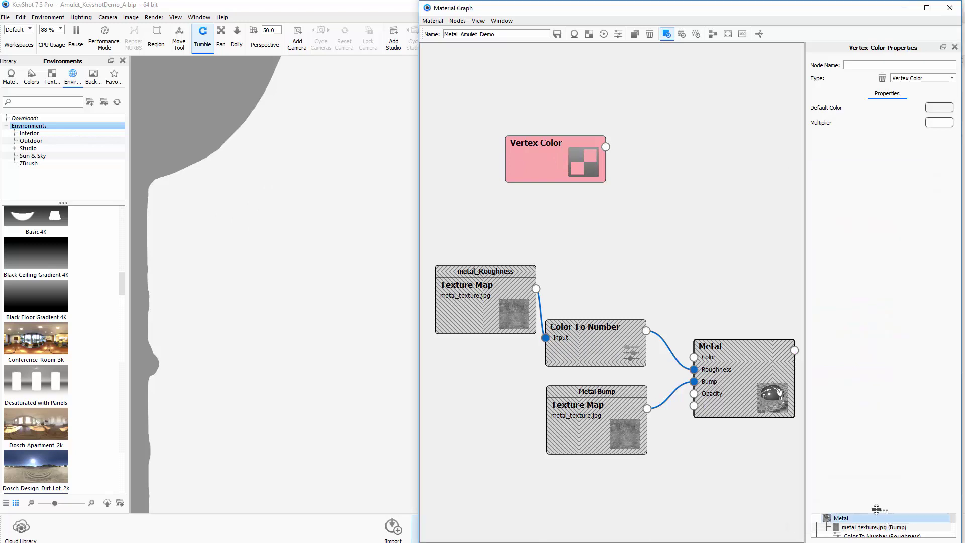
- Duplicate the near-white Vertex Color node and place the copy just below the original
left_click_drag(575, 167, 580, 153)
right_click(581, 153)
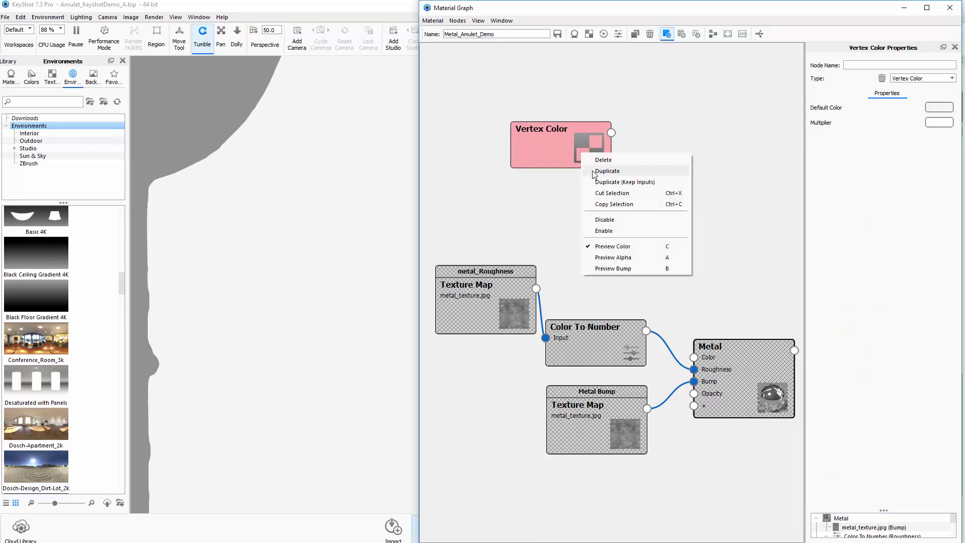
left_click(609, 170)
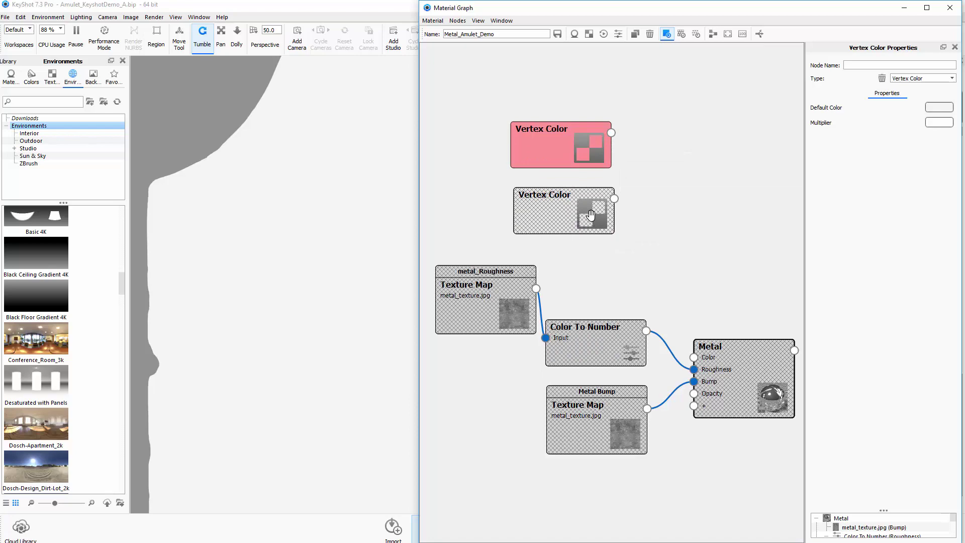
left_click_drag(590, 215, 590, 215)
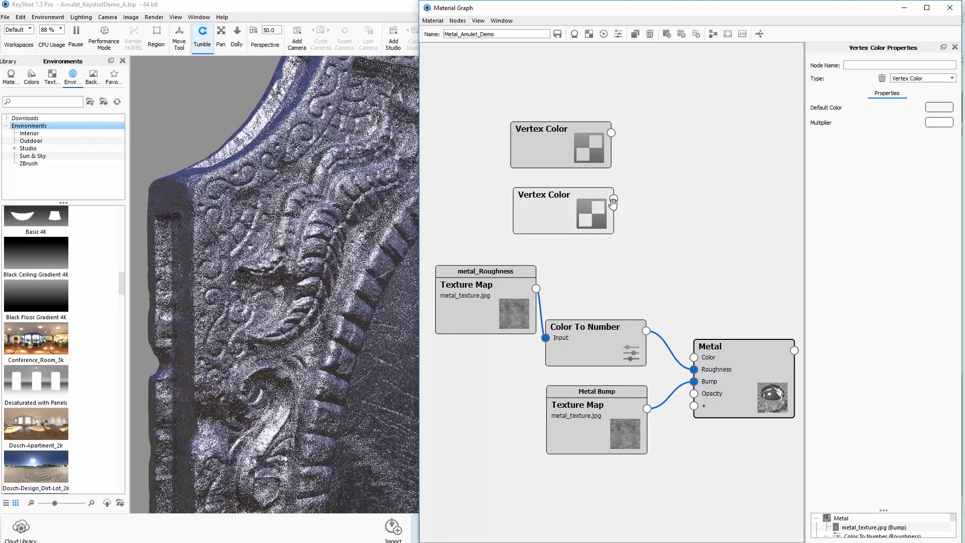
- Set the duplicated Vertex Color node's default color to grey RGB 166, 166, 166 and preview it on the model
left_click(931, 107)
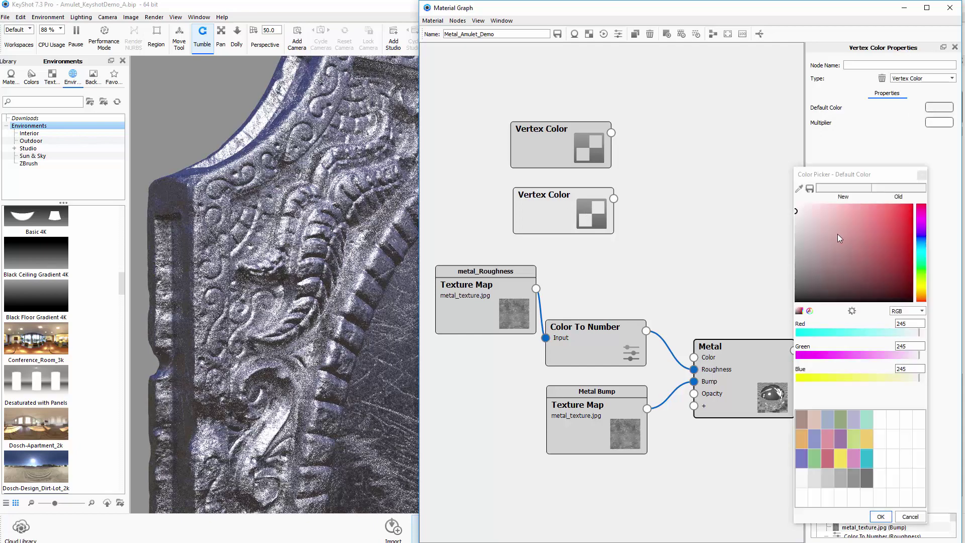
left_click_drag(809, 263, 794, 262)
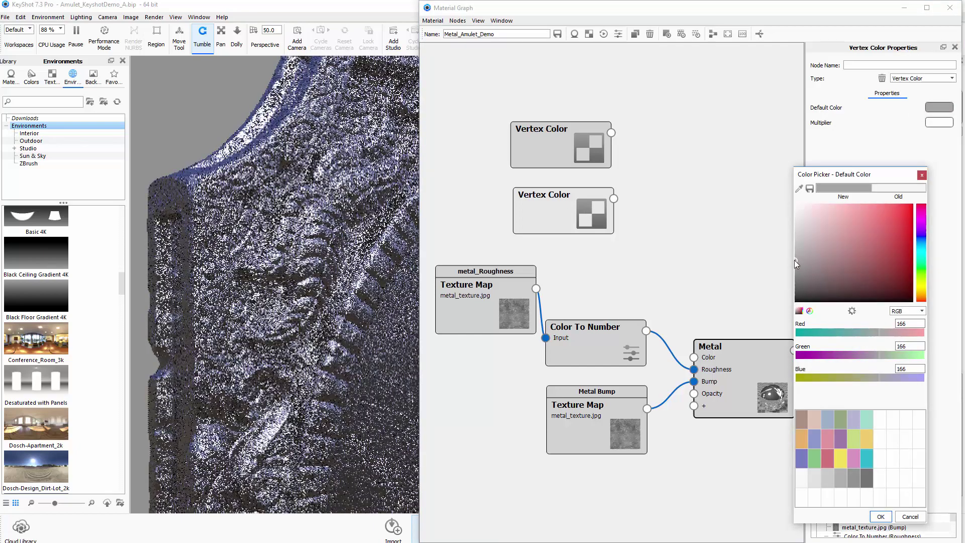
left_click(881, 517)
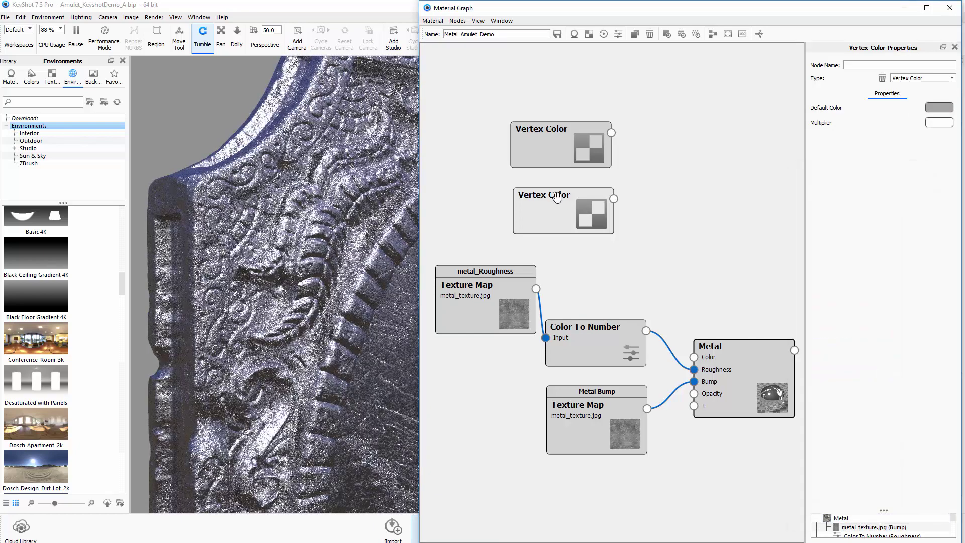
left_click(568, 207)
key("c")
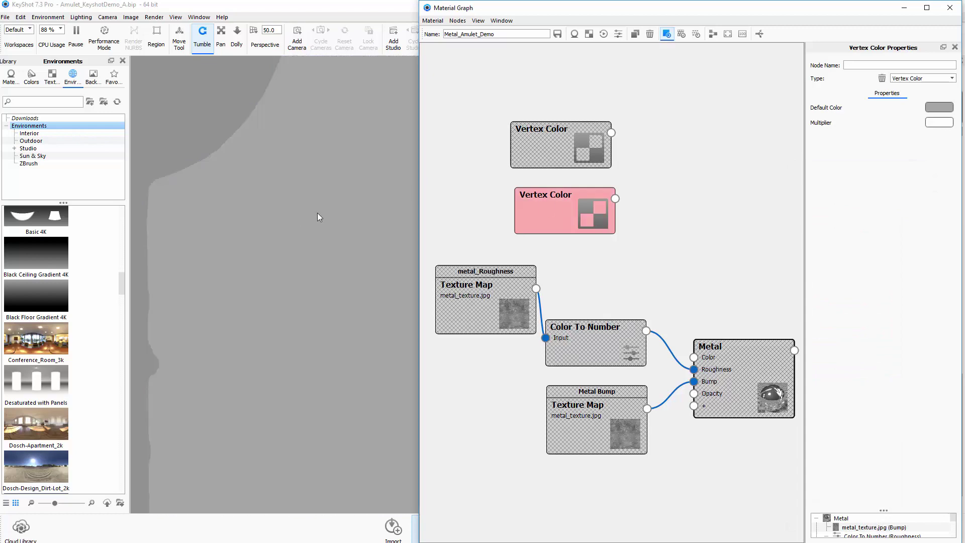
- Preview the near-white Vertex Color node on the model and shift both Vertex Color nodes to make room beside them
mouse_move(543, 151)
left_mouse_down()
mouse_move(557, 156)
mouse_move(548, 158)
left_mouse_up()
key("v")
key("v")
left_click_drag(570, 203, 559, 199)
left_click_drag(570, 161, 565, 149)
left_click_drag(572, 198, 556, 198)
- Add a Color Composite utility node and place it beside the two Vertex Color nodes, spacing those nodes farther apart
right_click(645, 184)
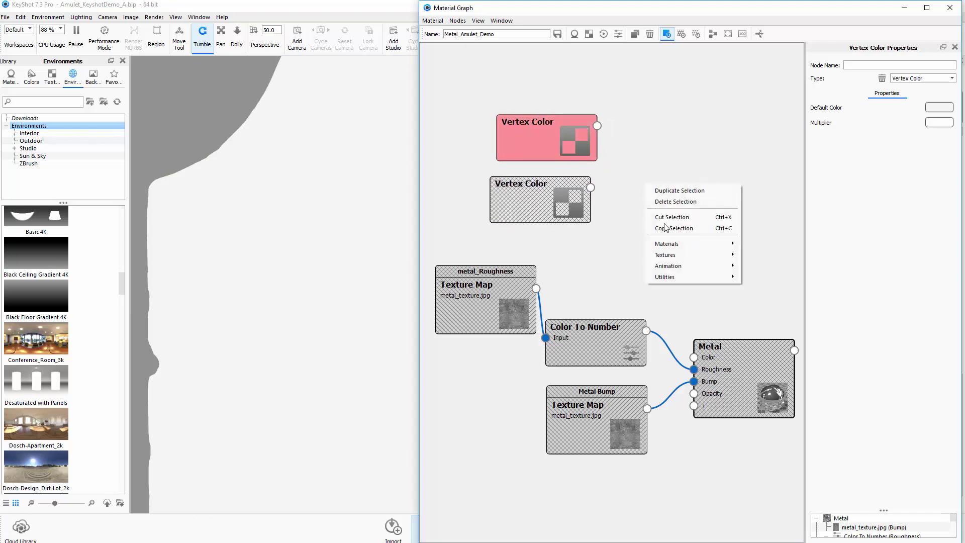
mouse_move(673, 277)
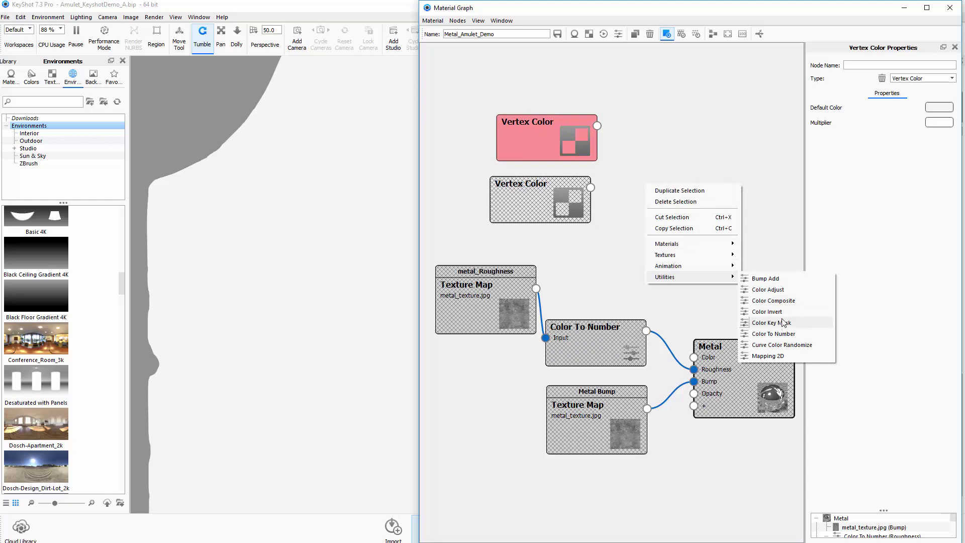
left_click(782, 301)
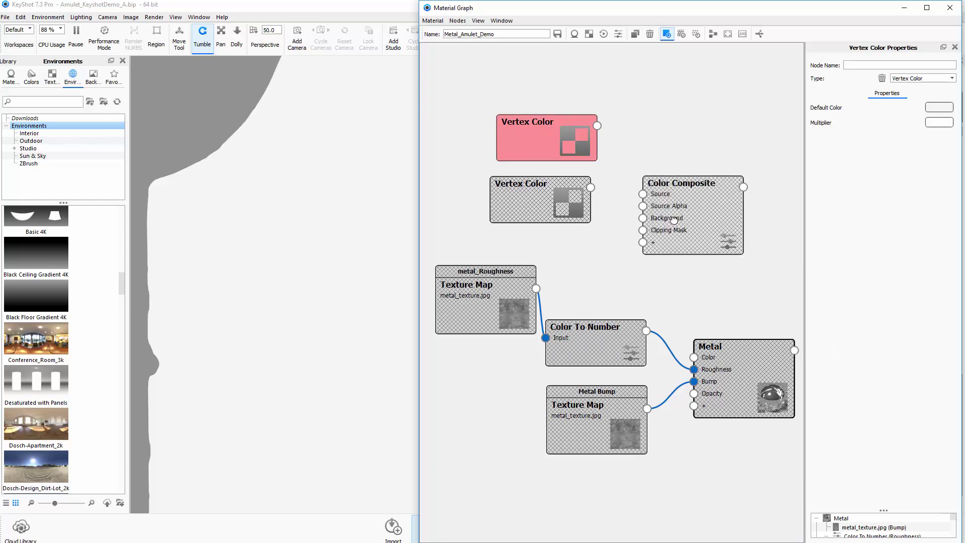
left_click_drag(676, 220, 665, 193)
left_click_drag(579, 136, 540, 107)
left_click_drag(558, 182, 527, 179)
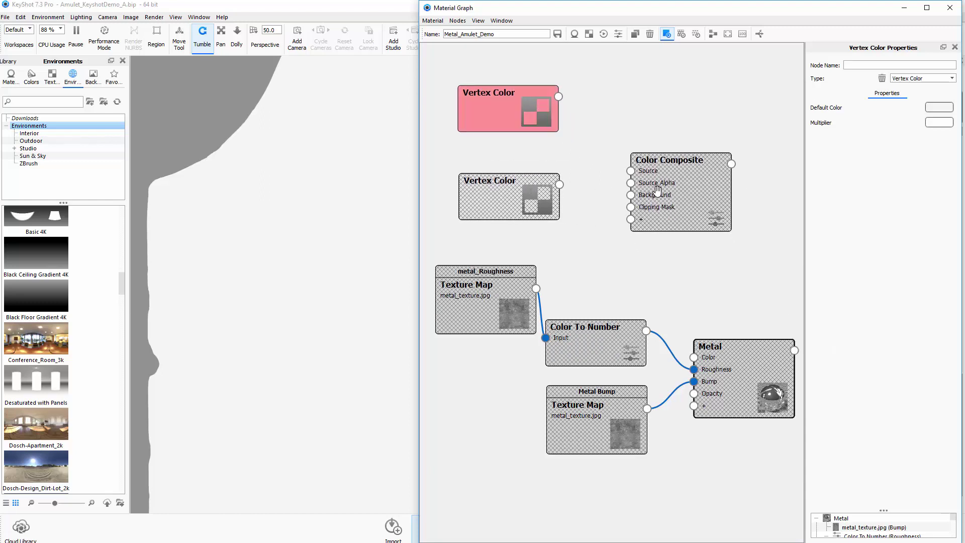
left_click_drag(657, 190, 624, 173)
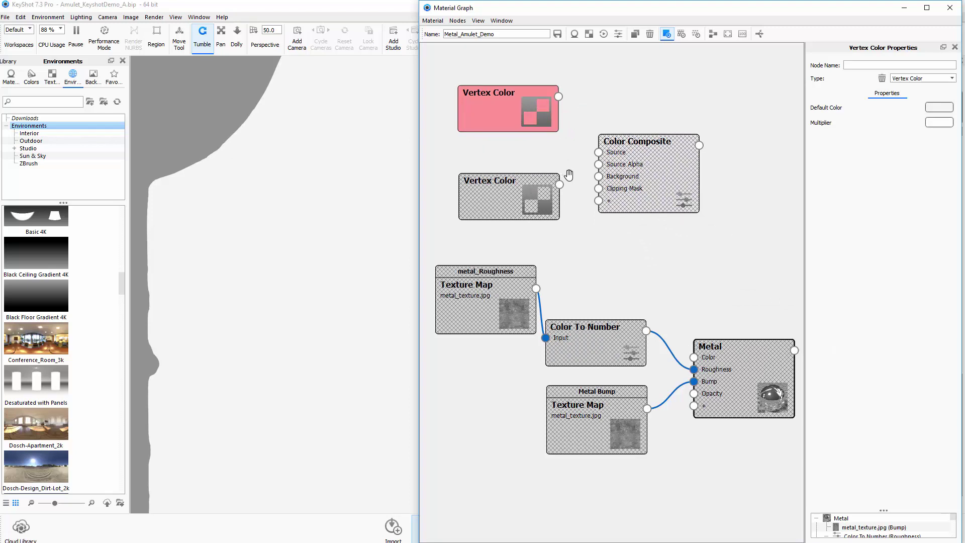
- Connect the near-white Vertex Color to the Color Composite's Source and the grey one to Background, spreading the nodes apart
left_click_drag(638, 166, 651, 164)
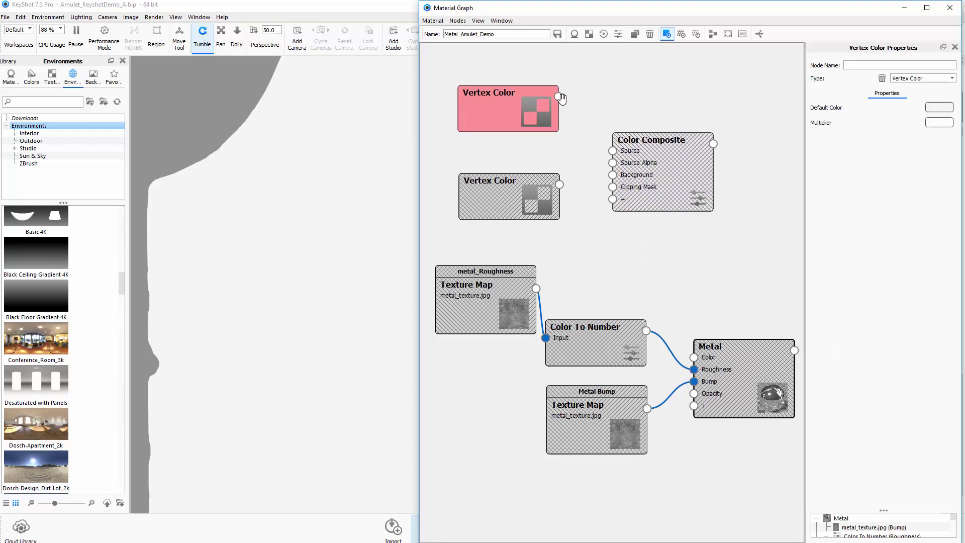
left_click_drag(558, 97, 613, 156)
left_click_drag(560, 185, 658, 181)
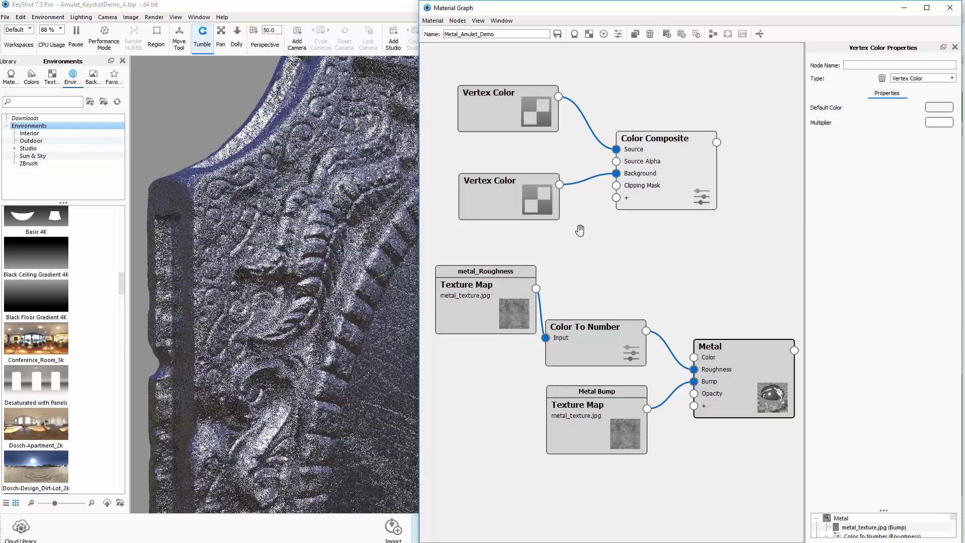
left_click_drag(661, 190, 676, 192)
left_click_drag(535, 198, 539, 226)
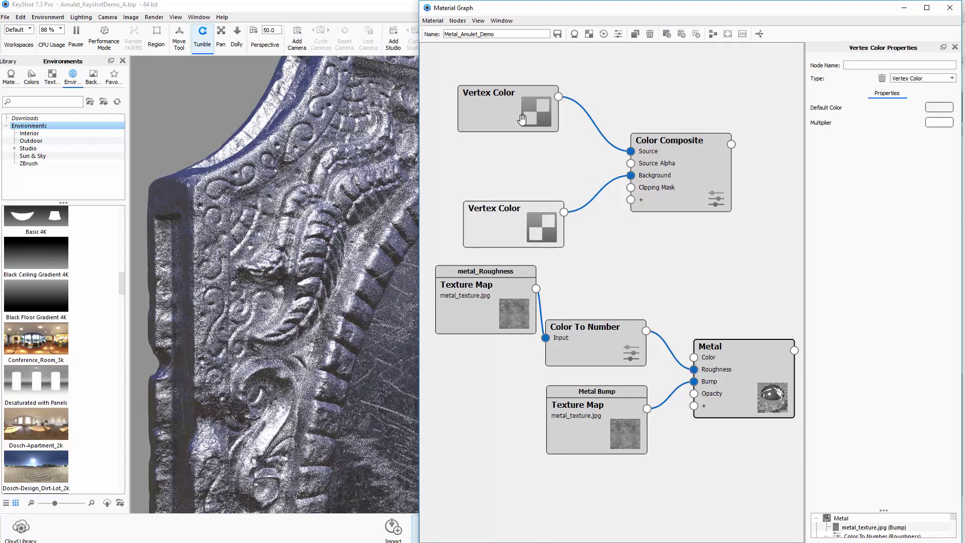
left_click_drag(522, 120, 529, 96)
left_click_drag(676, 163, 684, 158)
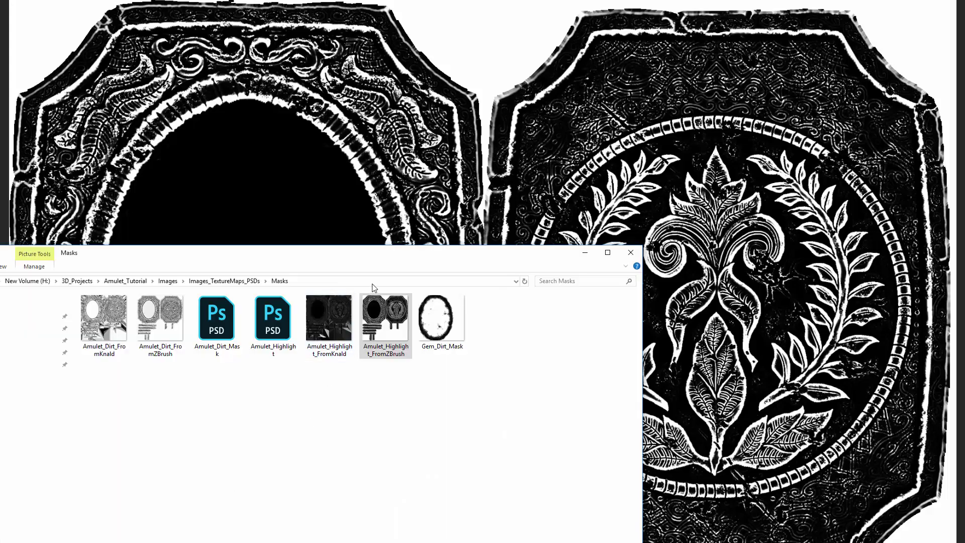
- Bring the Amulet_Highlight_FromZBrush image from the Masks folder into the material graph as a Texture Map between the Vertex Color nodes
left_click_drag(388, 252, 573, 53)
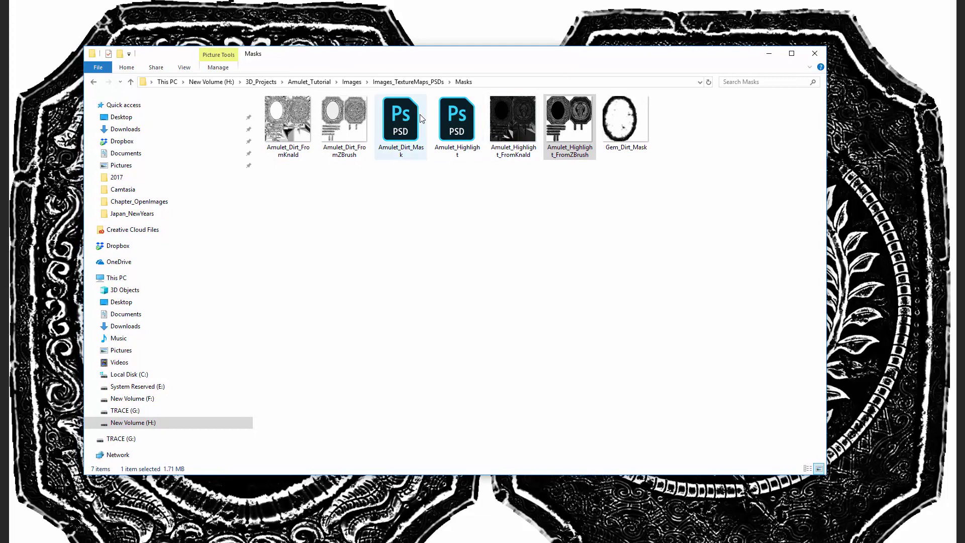
left_click(569, 123)
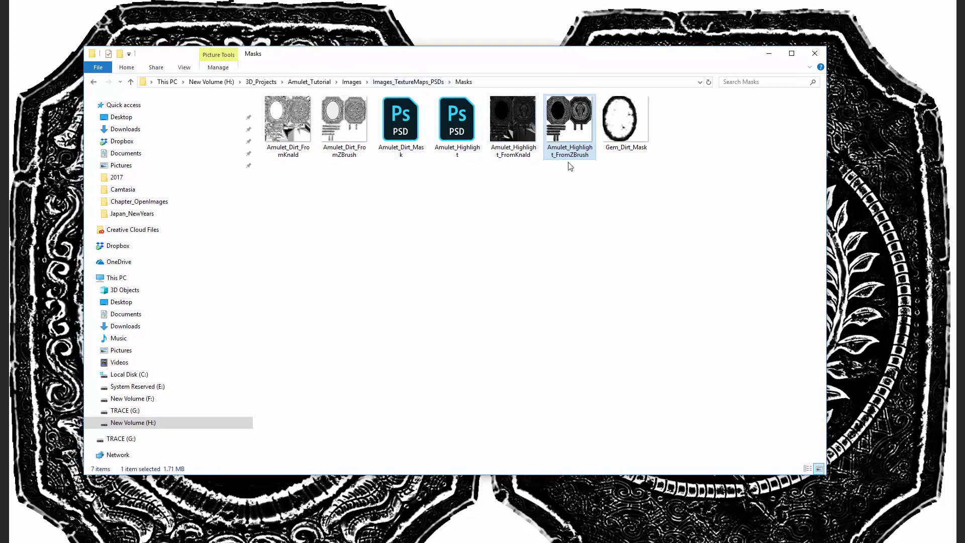
left_click(408, 81)
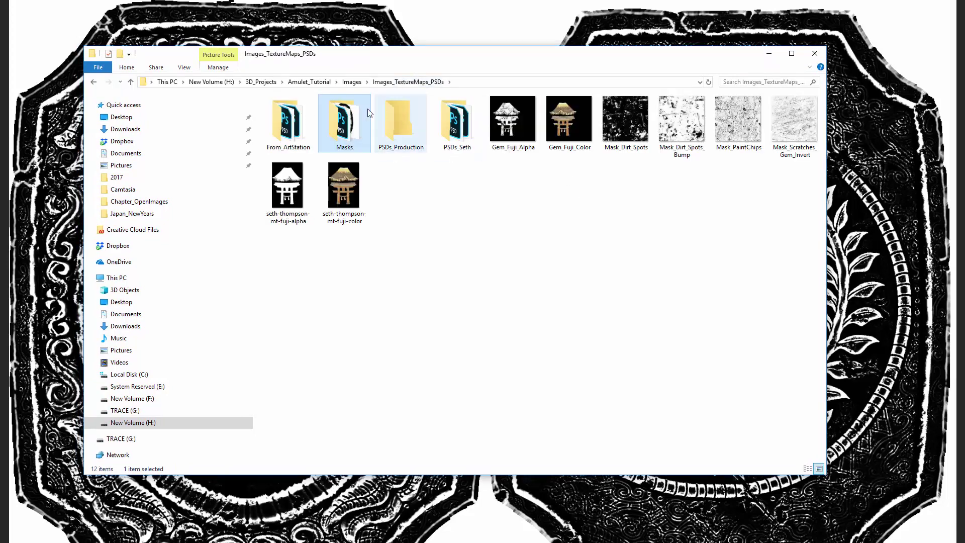
double_click(349, 119)
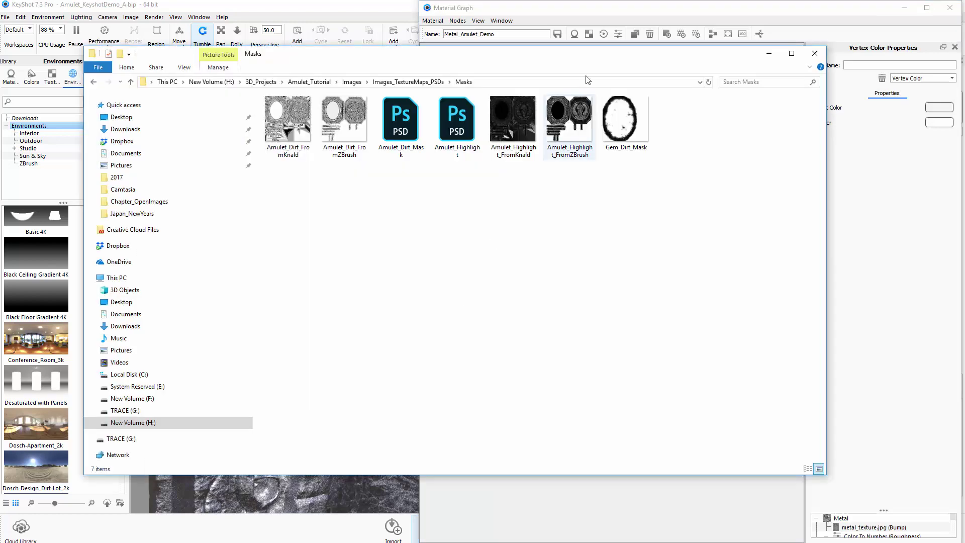
left_click_drag(597, 68, 229, 151)
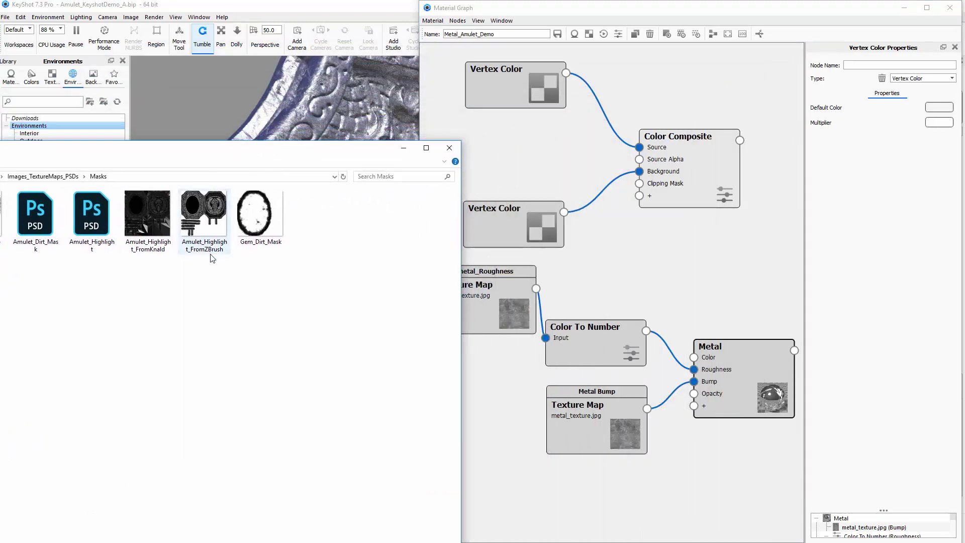
left_click_drag(219, 254, 559, 173)
left_click_drag(619, 206, 576, 169)
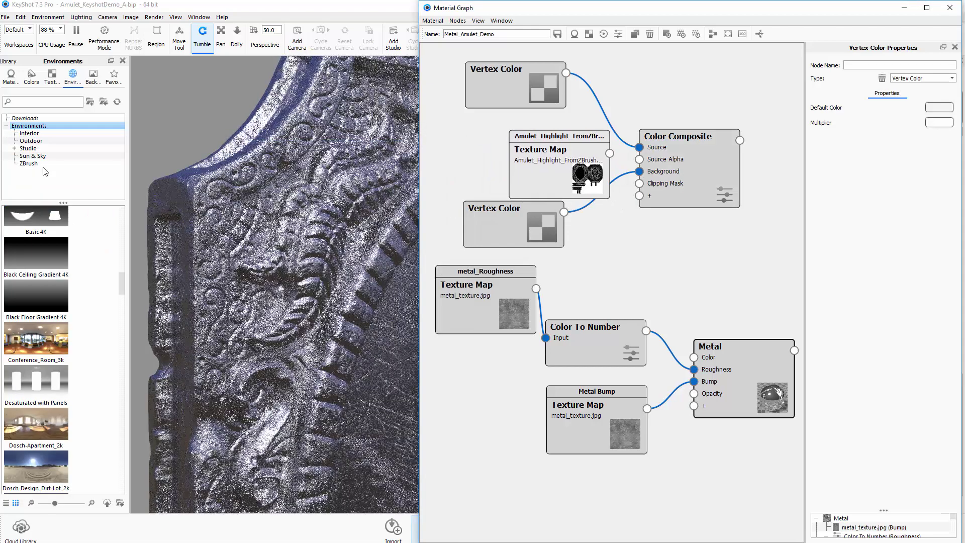
- Add Amulet_Highlight_FromKnald from the Masks folder as another Texture Map node below the Color Composite and put the folder window away
key("alt+Tab")
left_click_drag(158, 201, 608, 239)
left_click_drag(643, 301, 594, 246)
key("alt+Tab")
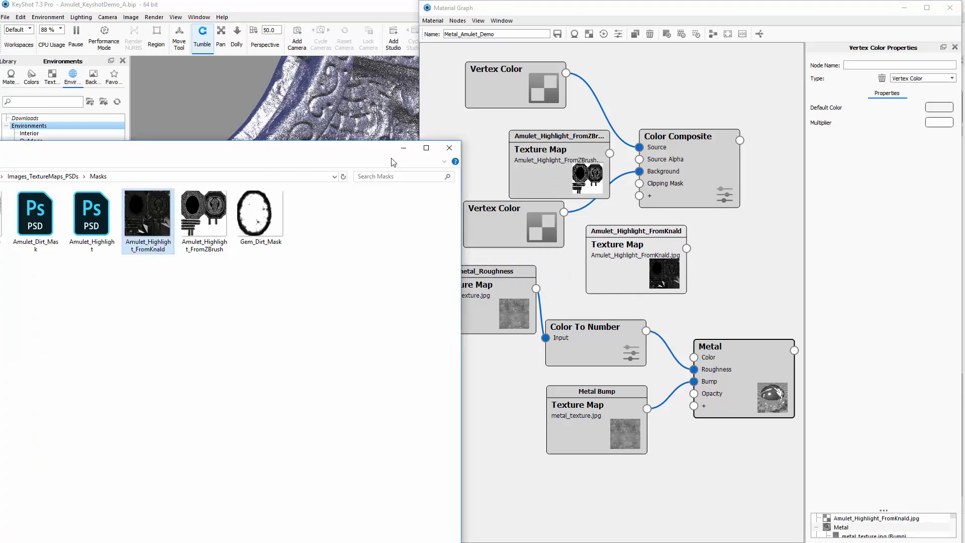
left_click(403, 150)
- Fit the Amulet_Highlight_FromZBrush texture between the two Vertex Color nodes and preview it on the amulet
left_click_drag(561, 163, 540, 154)
left_click_drag(662, 158, 681, 160)
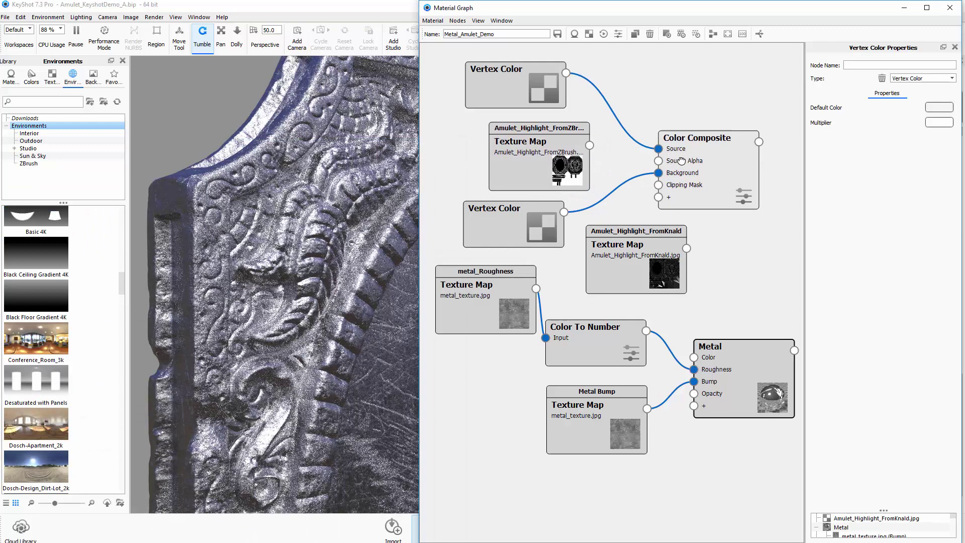
left_click_drag(543, 168, 513, 154)
left_click(518, 147)
key("c")
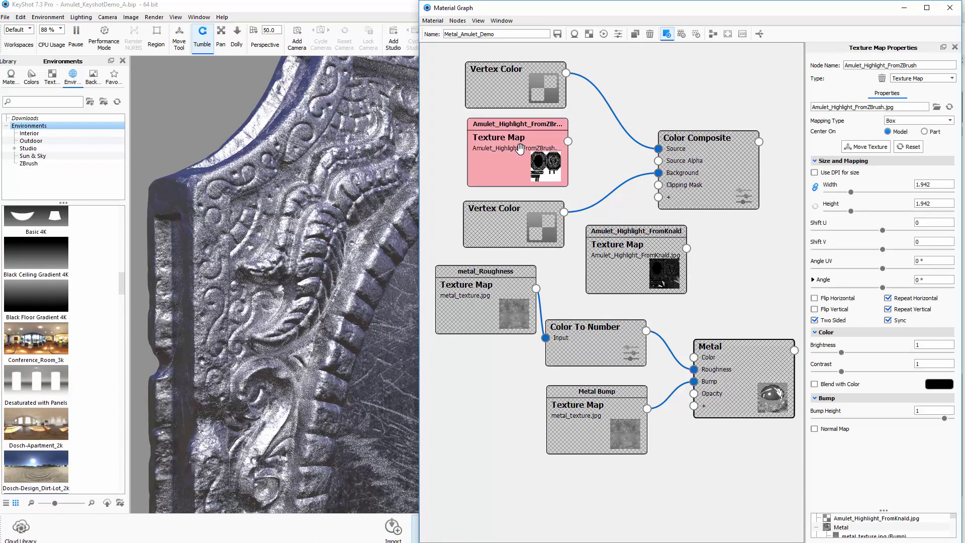
right_click_drag(336, 247, 145, 176, "alt")
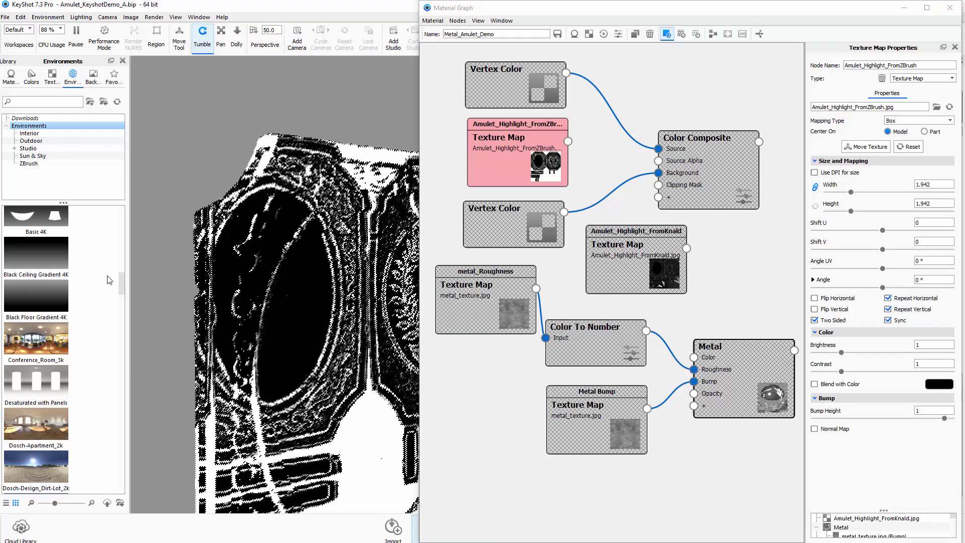
left_click_drag(514, 159, 509, 159)
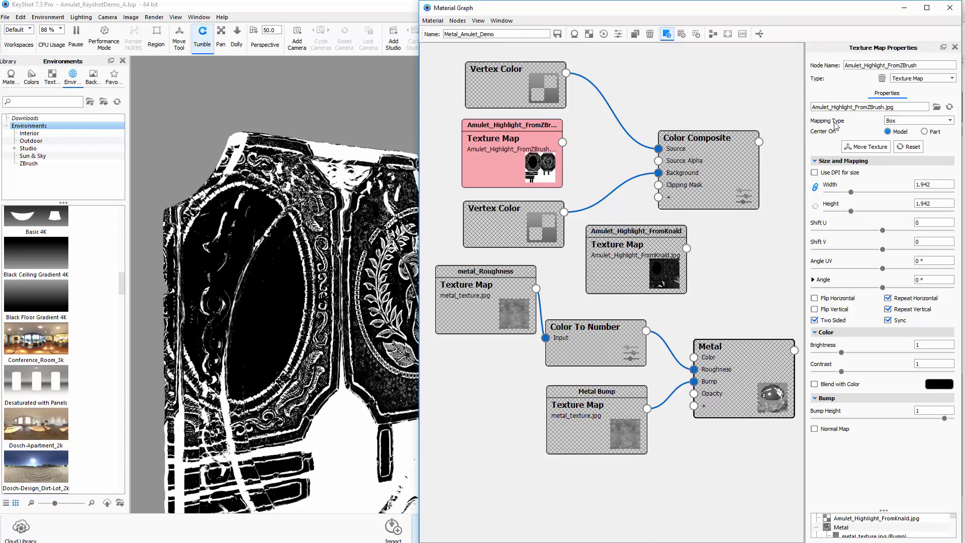
- Set the Amulet_Highlight_FromZBrush texture's mapping type to UV and inspect the mask along the amulet's carved frame
left_click(924, 123)
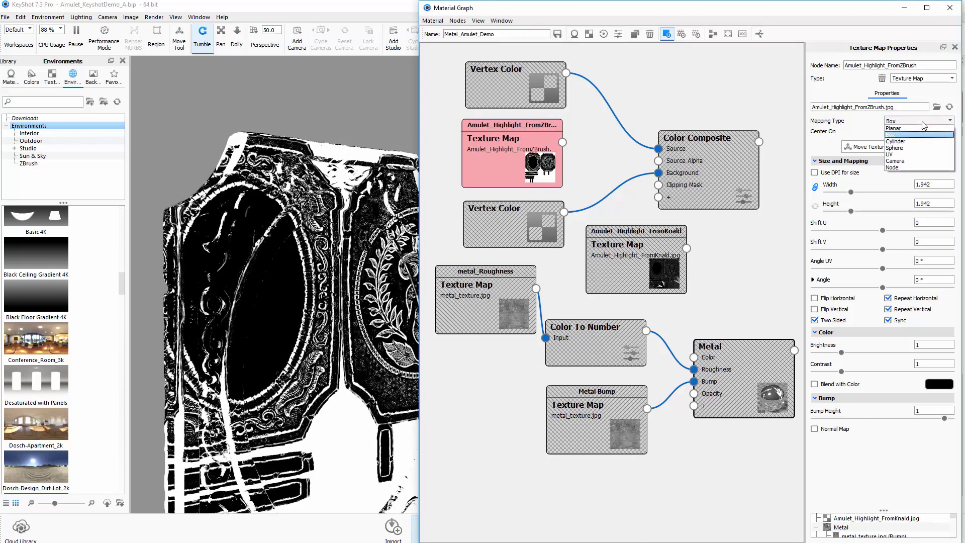
left_click(917, 160)
scroll(199, 260, "up", 4)
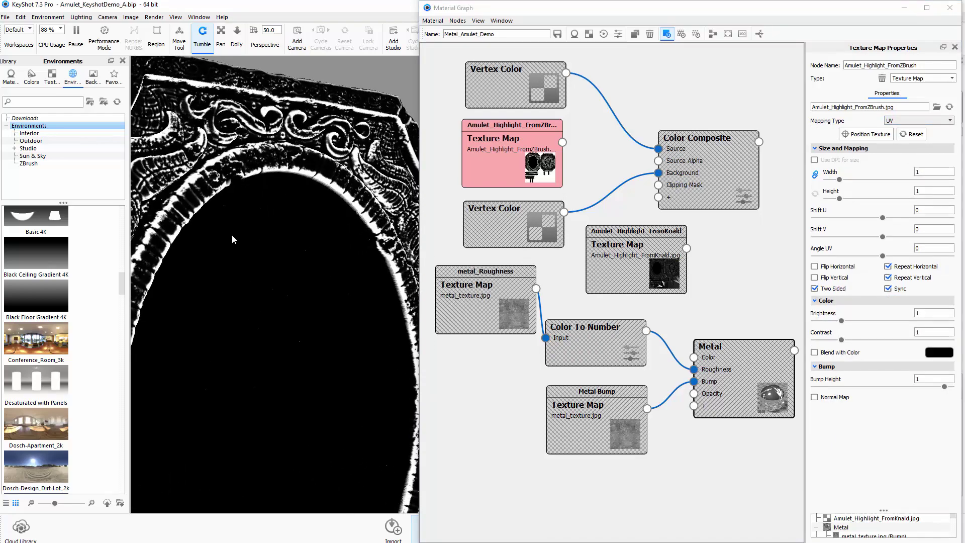
middle_click_drag(232, 236, 374, 288)
left_click_drag(373, 288, 367, 309)
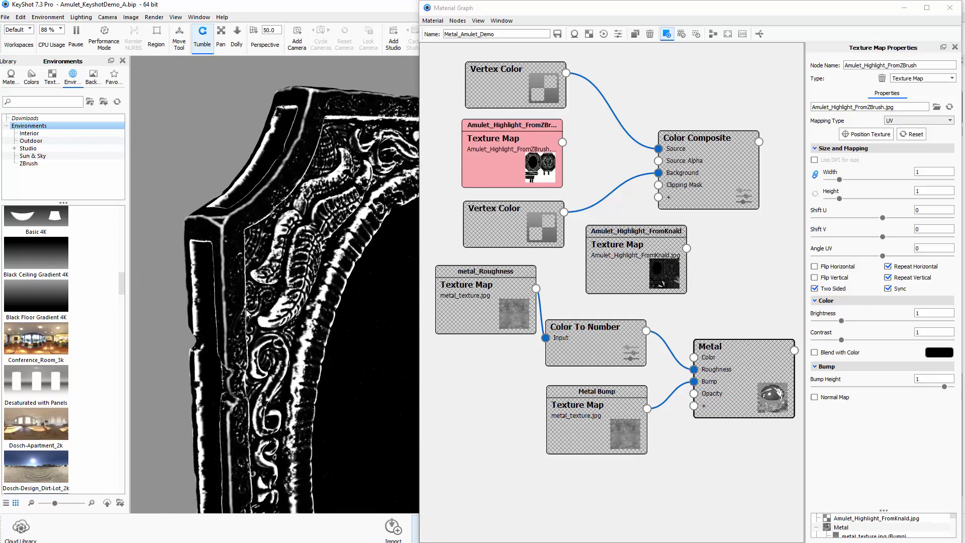
left_click_drag(302, 355, 476, 253)
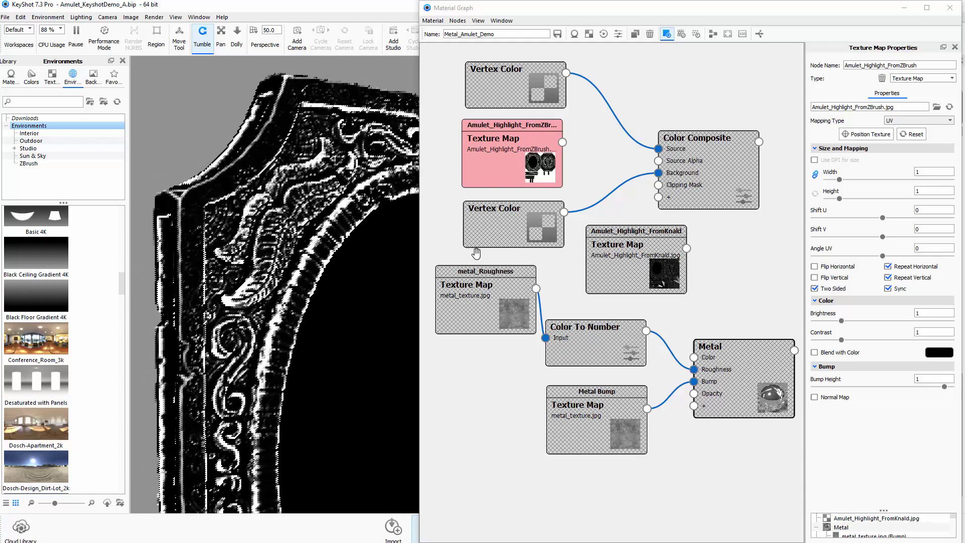
- Place the Amulet_Highlight_FromKnald texture directly below the ZBrush one, moving the grey Vertex Color and Color Composite nodes aside
left_click_drag(660, 255, 536, 222)
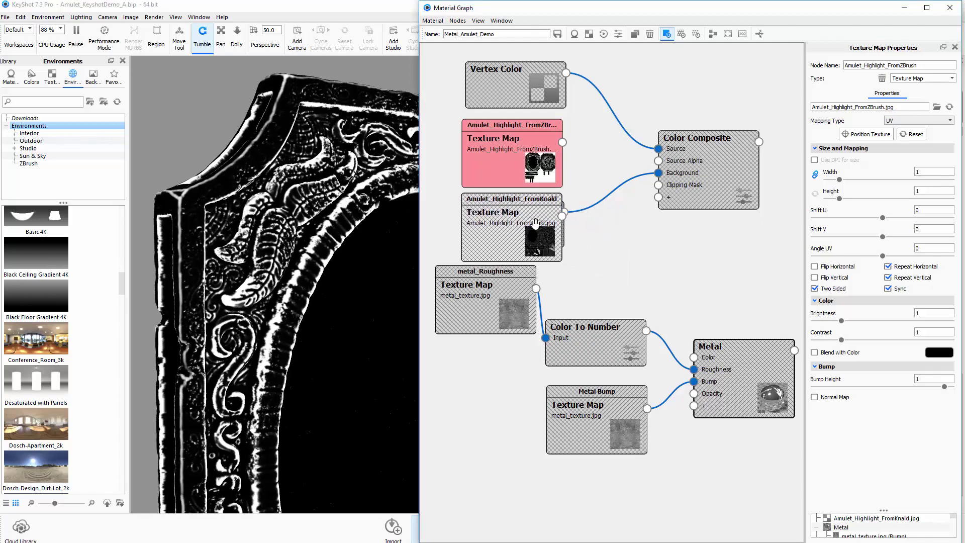
left_click_drag(737, 176, 747, 176)
left_click_drag(529, 225, 609, 222)
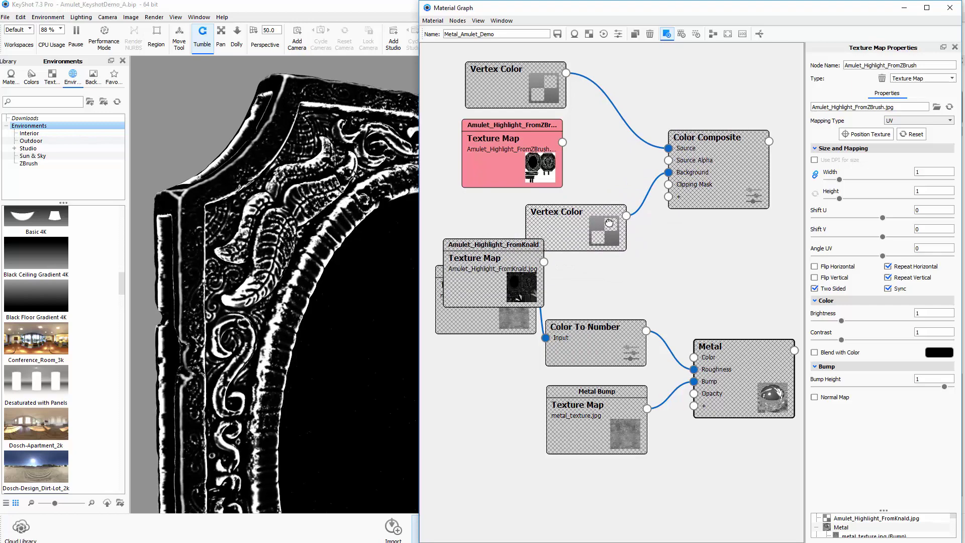
left_click_drag(475, 261, 473, 226)
left_click_drag(586, 233, 618, 247)
left_click_drag(495, 247, 499, 228)
- Preview the Amulet_Highlight_FromKnald texture on the amulet and set its mapping type to UV
left_click(507, 234)
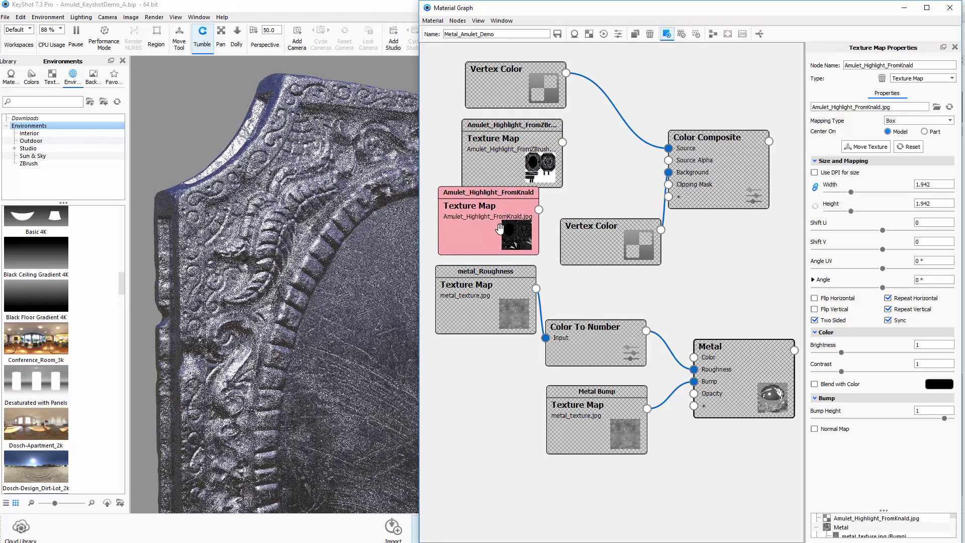
double_click(499, 228)
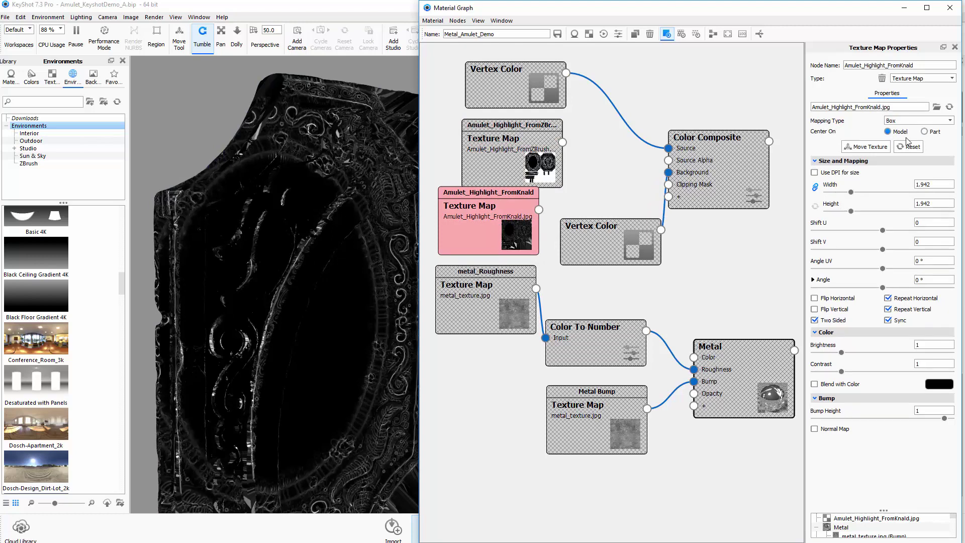
left_click(915, 121)
left_click(914, 153)
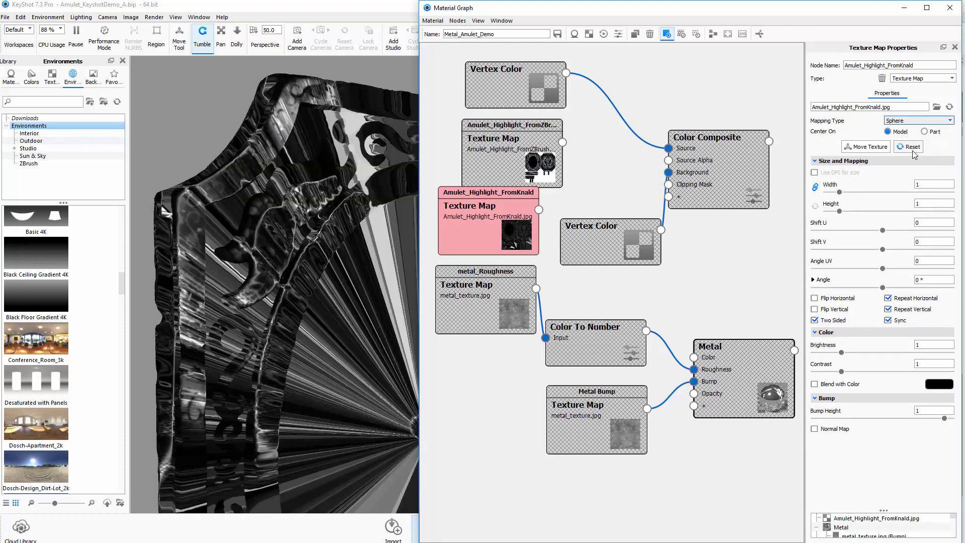
left_click(916, 121)
left_click(914, 157)
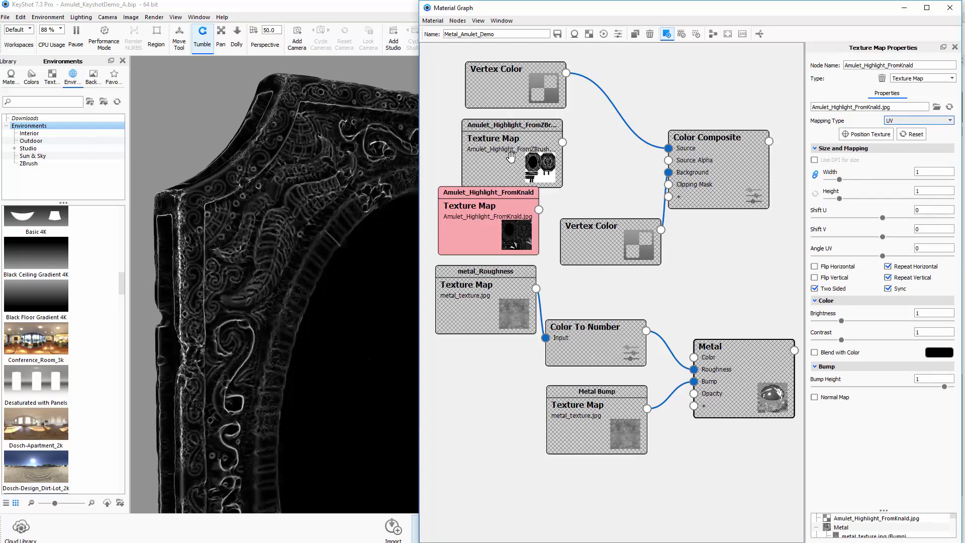
- Preview the Amulet_Highlight_FromZBrush texture again for comparison and delete the Amulet_Highlight_FromKnald texture node
left_click_drag(511, 157, 499, 154)
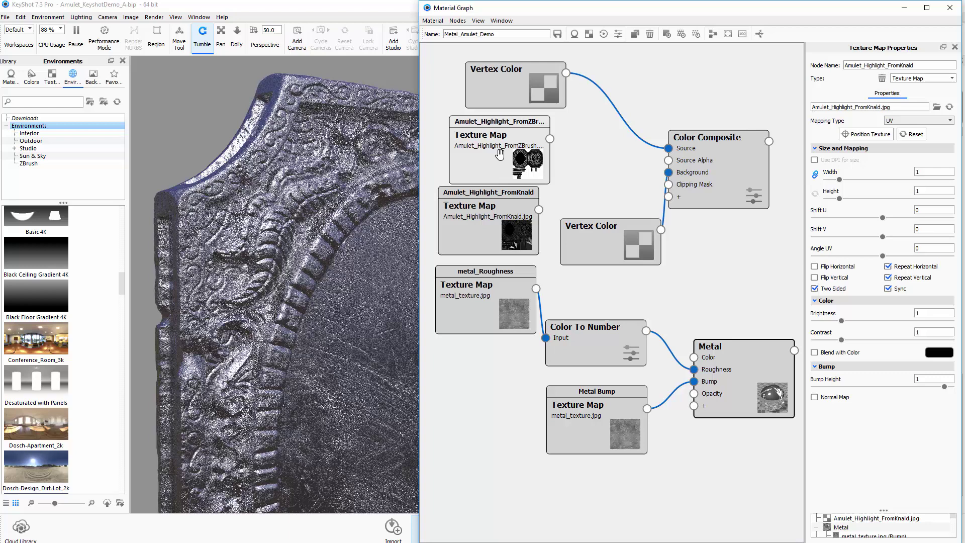
double_click(498, 154)
key("c")
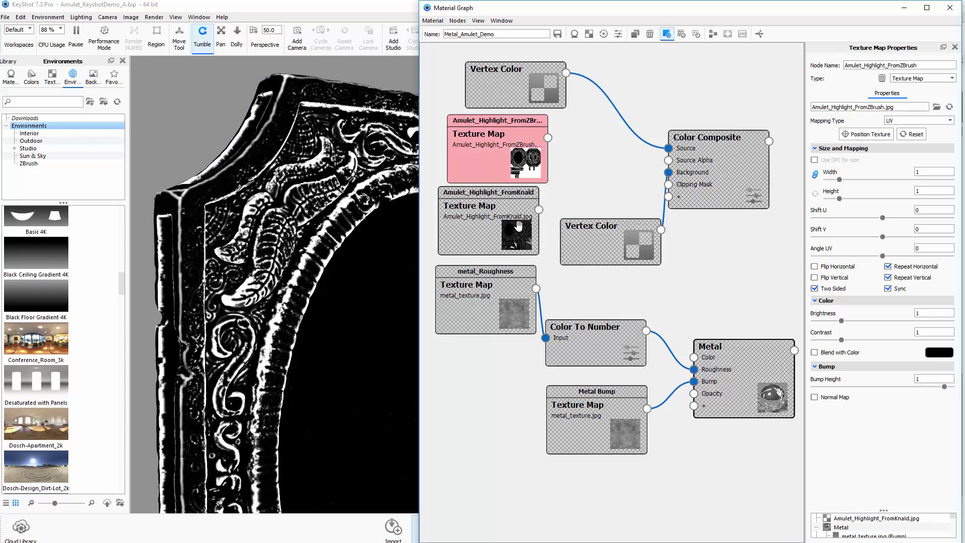
left_click_drag(518, 226, 511, 227)
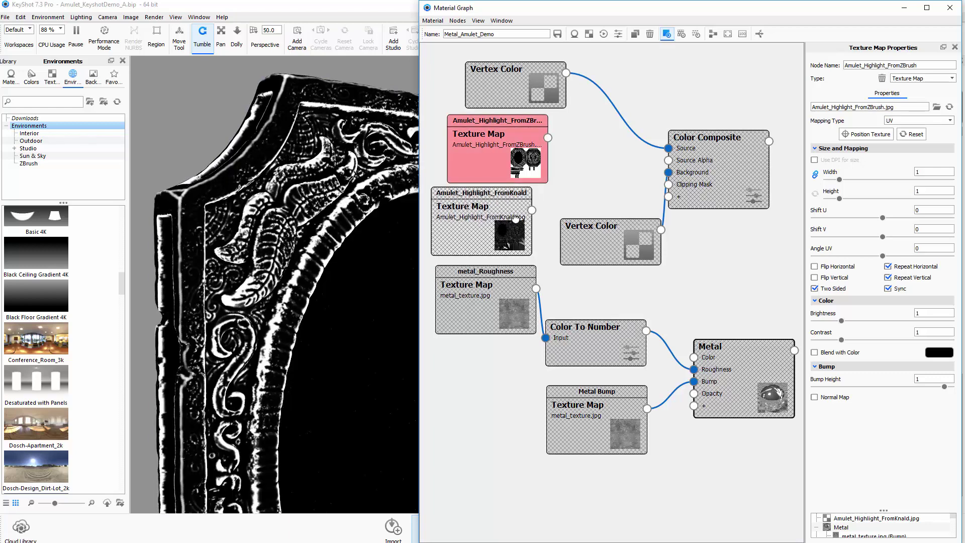
key("Delete")
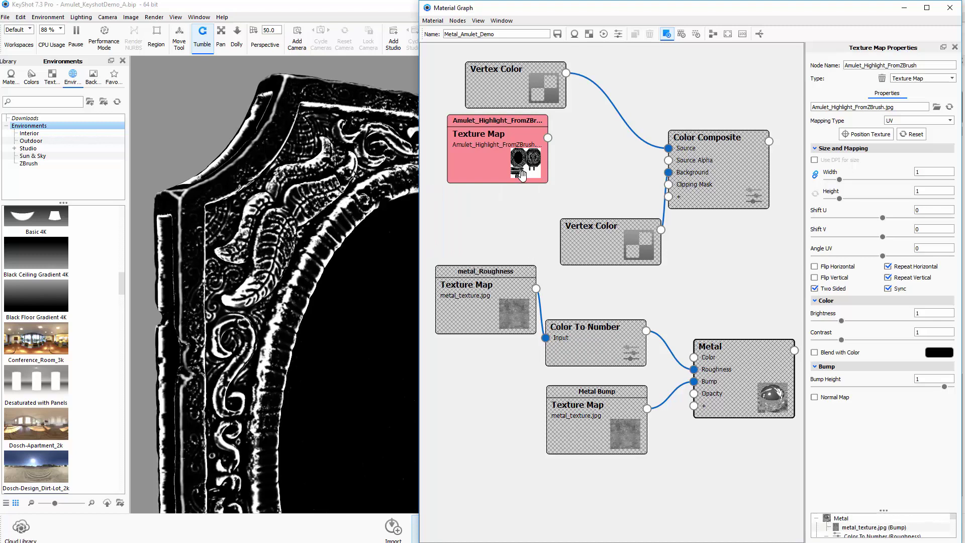
- Connect the Amulet_Highlight_FromZBrush texture to the Color Composite's Source Alpha, realign the grey Vertex Color node, and preview the composite
left_click_drag(520, 166, 668, 161)
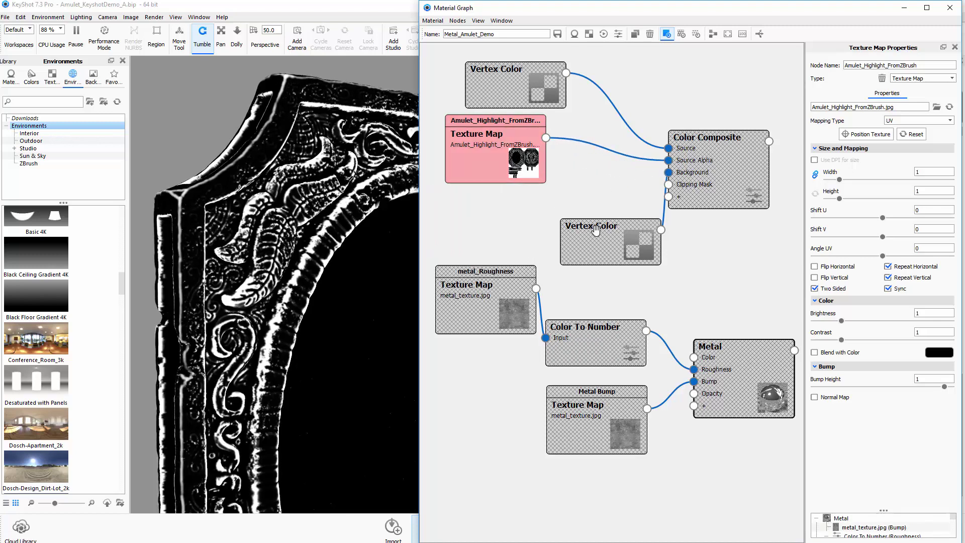
left_click_drag(596, 230, 509, 216)
left_click_drag(696, 172, 697, 171)
key("c")
key("c")
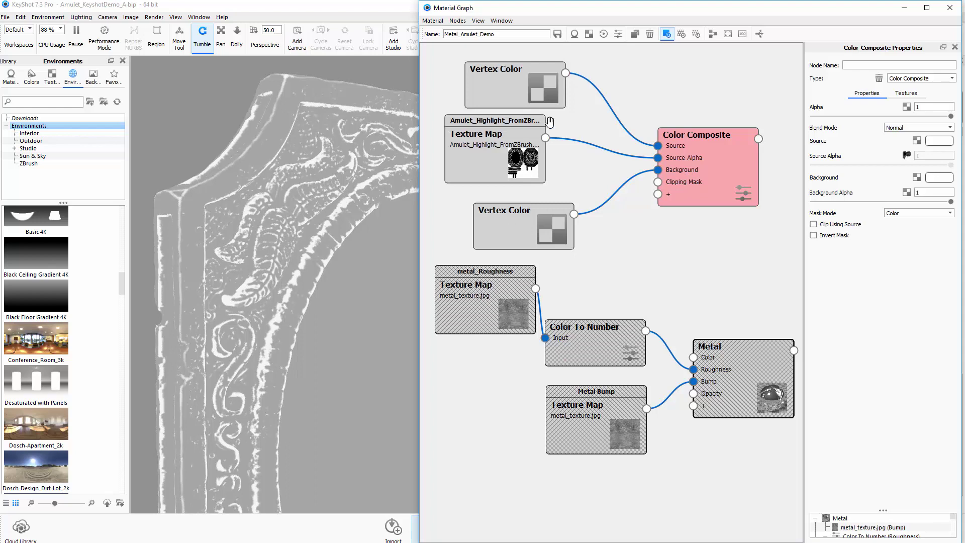
- Arrange the two Vertex Color nodes, highlight texture and Color Composite into a compact group above the roughness nodes, and raise the Metal node
left_click_drag(536, 85, 534, 79)
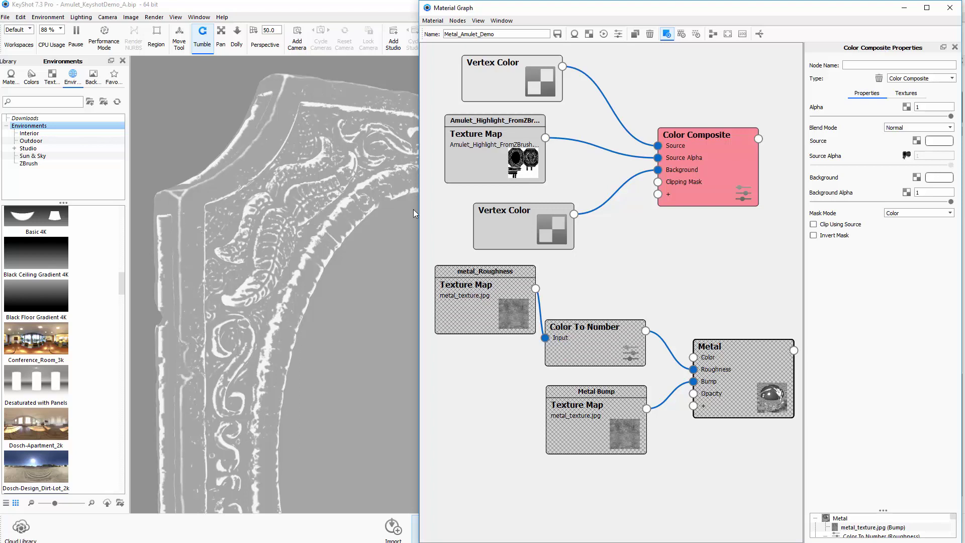
left_click_drag(670, 185, 612, 193)
left_click_drag(563, 224, 516, 218)
left_click_drag(651, 194, 628, 206)
left_click_drag(702, 357, 698, 318)
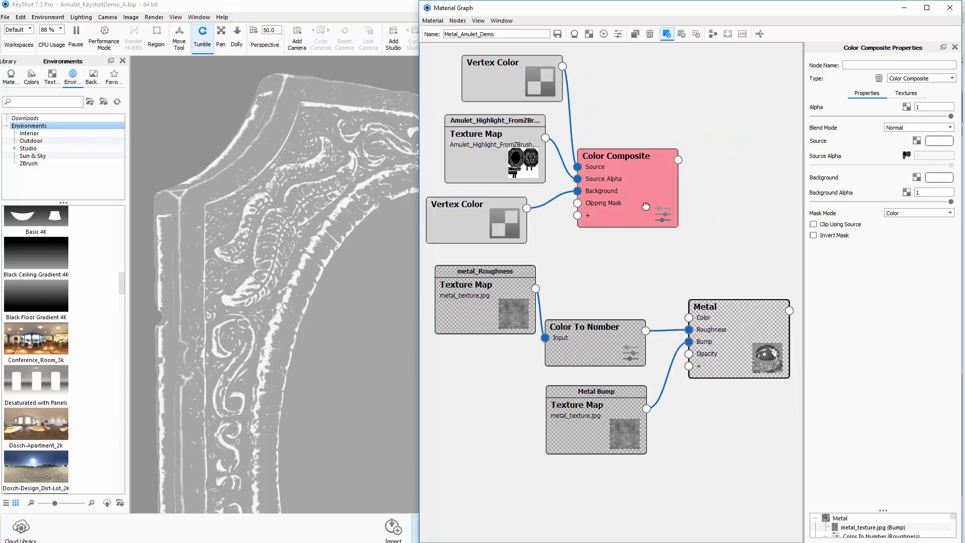
left_click_drag(646, 206, 639, 223)
left_click_drag(543, 77, 528, 84)
left_click_drag(522, 144, 508, 154)
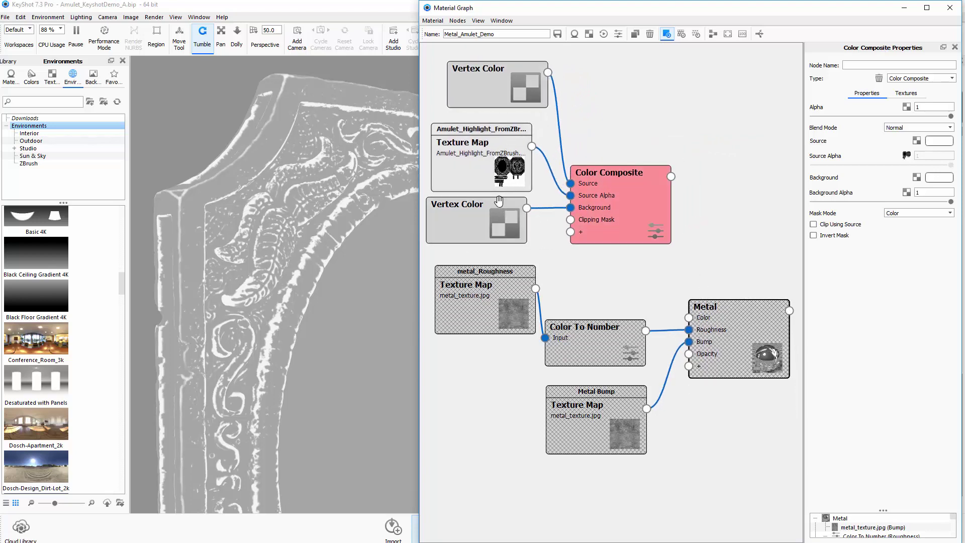
left_click_drag(499, 201, 497, 212)
left_click_drag(496, 178, 494, 192)
left_click_drag(515, 87, 502, 105)
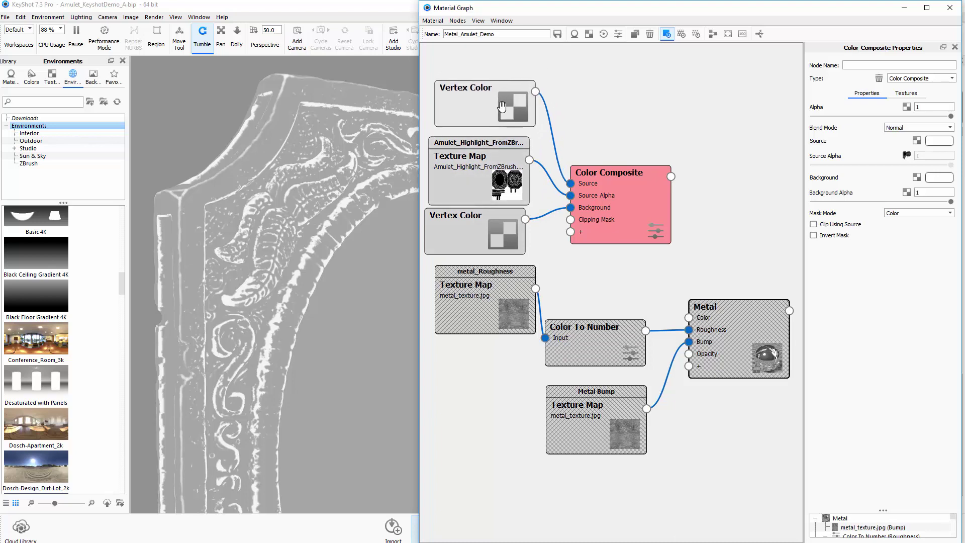
- Reposition the Color Composite closer to its inputs and connect its output to the Metal node's Color
left_click_drag(621, 200, 605, 194)
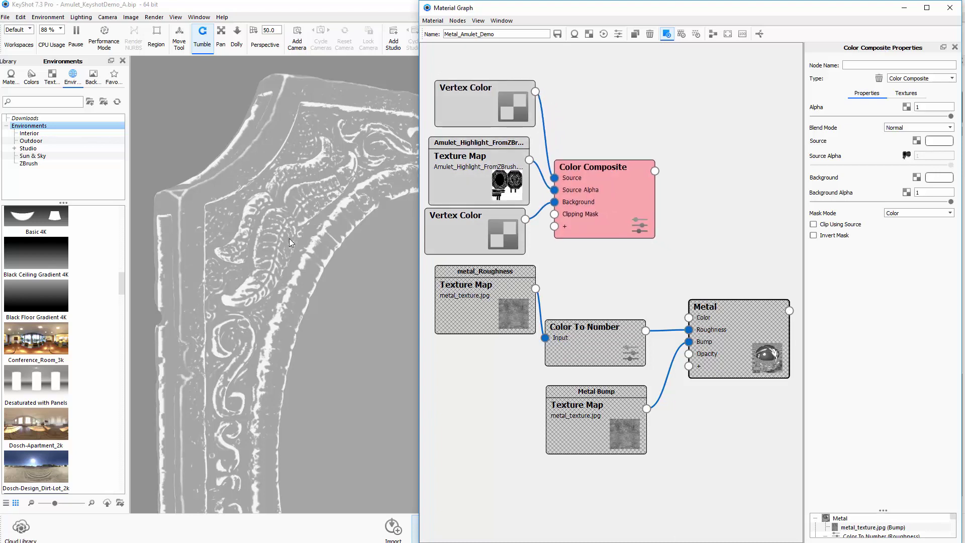
left_click_drag(657, 173, 715, 263)
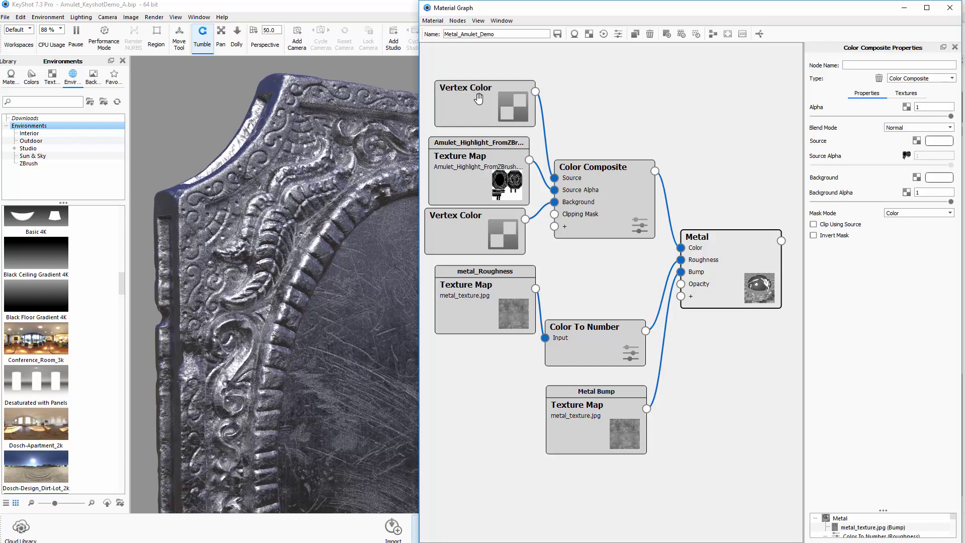
- Test the upper Vertex Color's highlights with a red default color, and set the default color to a near-white
left_click_drag(494, 104, 483, 102)
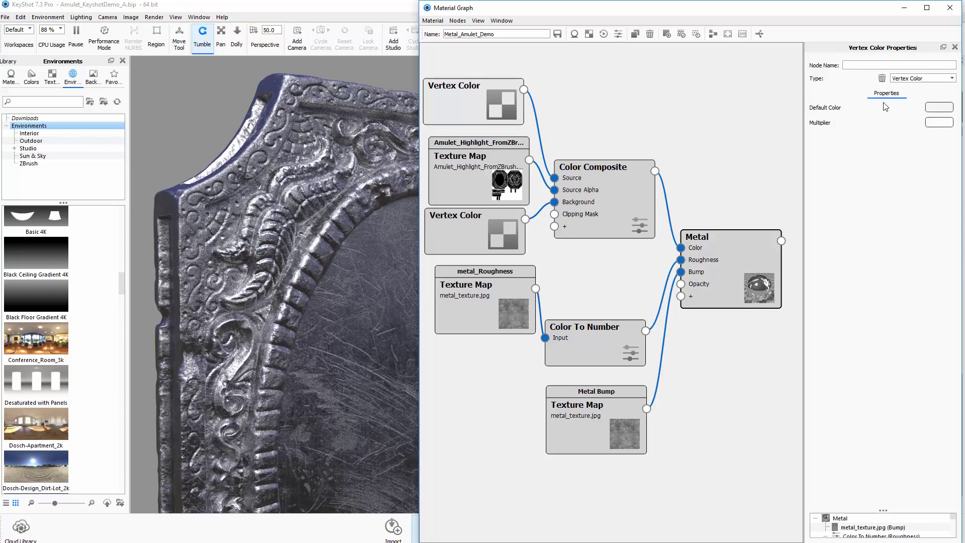
left_click(946, 106)
left_click_drag(844, 236, 942, 198)
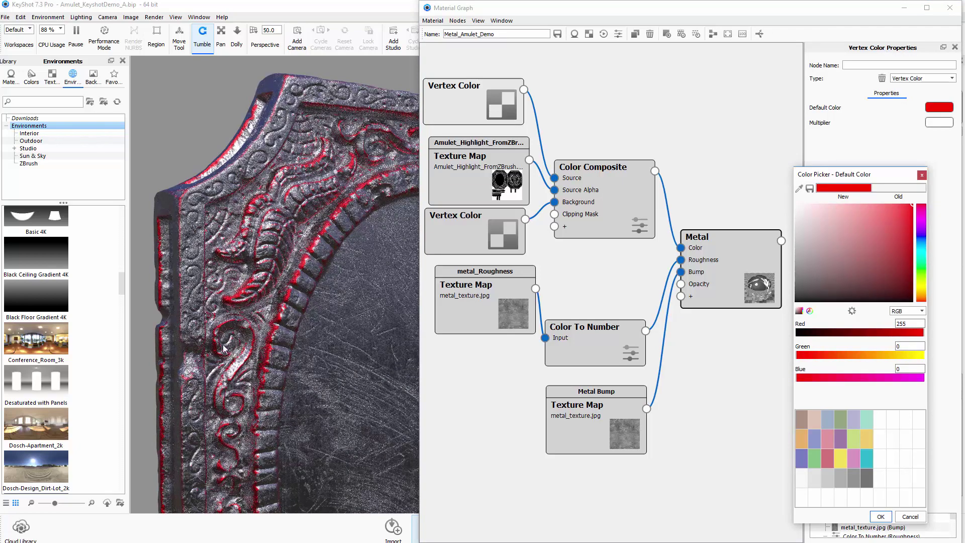
left_click_drag(825, 233, 789, 213)
left_click(881, 516)
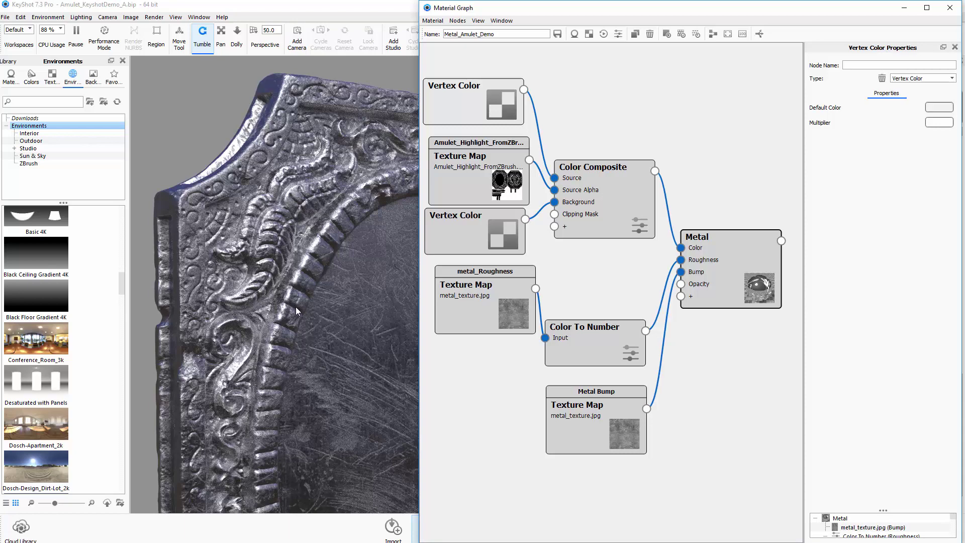
- Spread out the graph, moving the color group up and the roughness, bump and Metal nodes down to leave a gap between them
left_click_drag(510, 301, 495, 325)
mouse_move(719, 281)
left_mouse_down()
mouse_move(727, 304)
mouse_move(732, 266)
mouse_move(722, 276)
left_mouse_up()
scroll(647, 292, "down", 1)
left_click_drag(615, 226, 628, 183)
left_click_drag(516, 155, 505, 93)
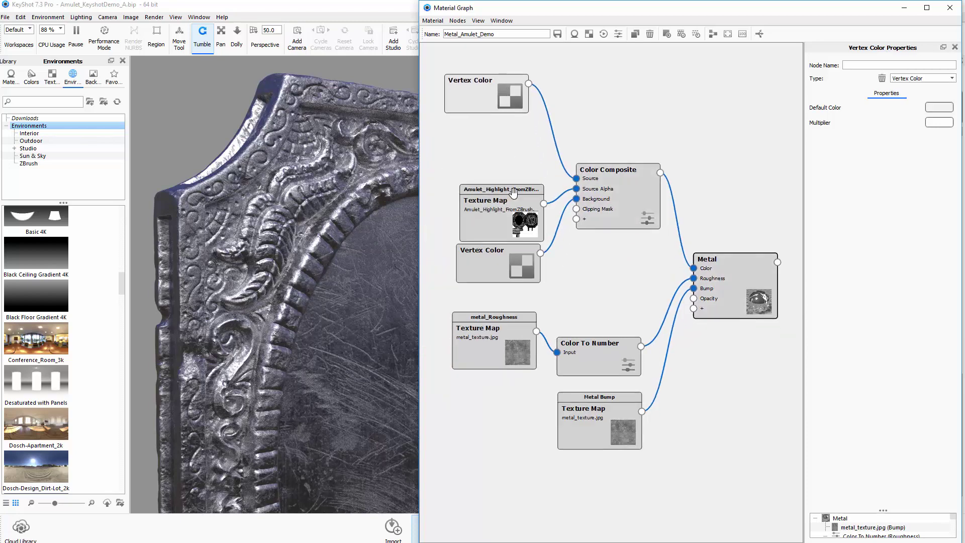
left_click_drag(513, 194, 499, 130)
left_click_drag(510, 242, 494, 192)
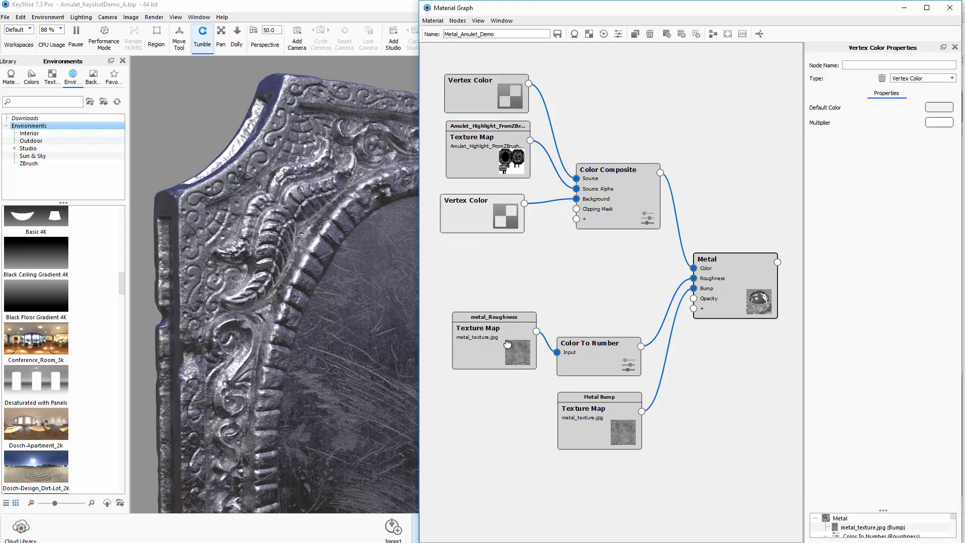
left_click_drag(510, 341, 495, 379)
left_click_drag(600, 359, 601, 369)
left_click_drag(612, 450, 614, 479)
left_click_drag(725, 304, 739, 318)
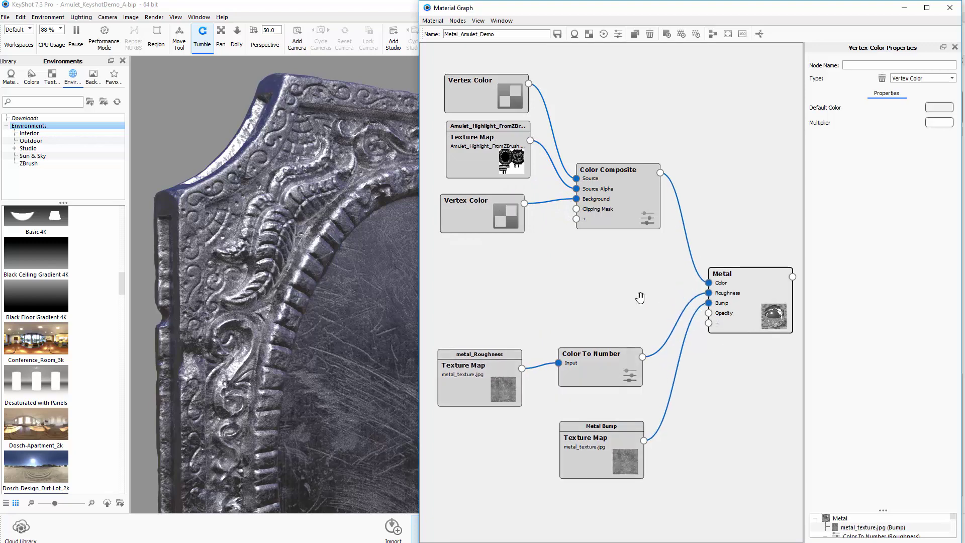
- Duplicate the Color Composite into the gap below the original, and lower the Metal Bump, Color To Number and metal_Roughness nodes
left_click_drag(623, 199, 604, 309)
right_click(628, 203)
left_click(663, 220)
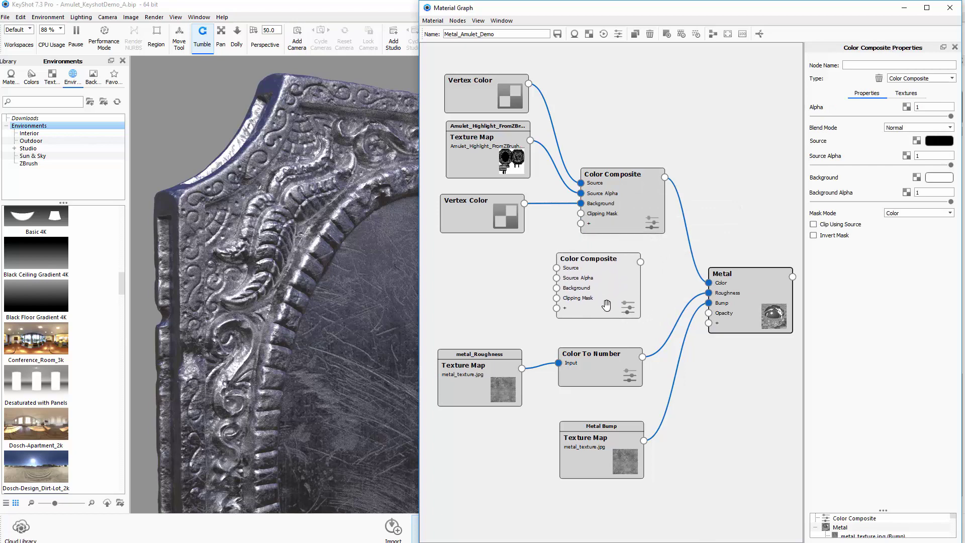
left_click_drag(618, 447, 618, 478)
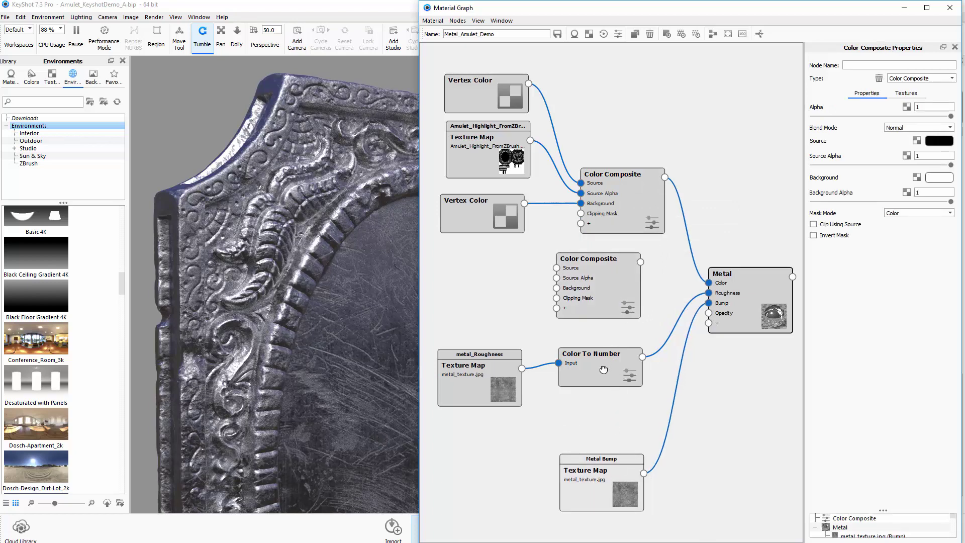
left_click_drag(603, 369, 603, 391)
left_click_drag(507, 383, 507, 423)
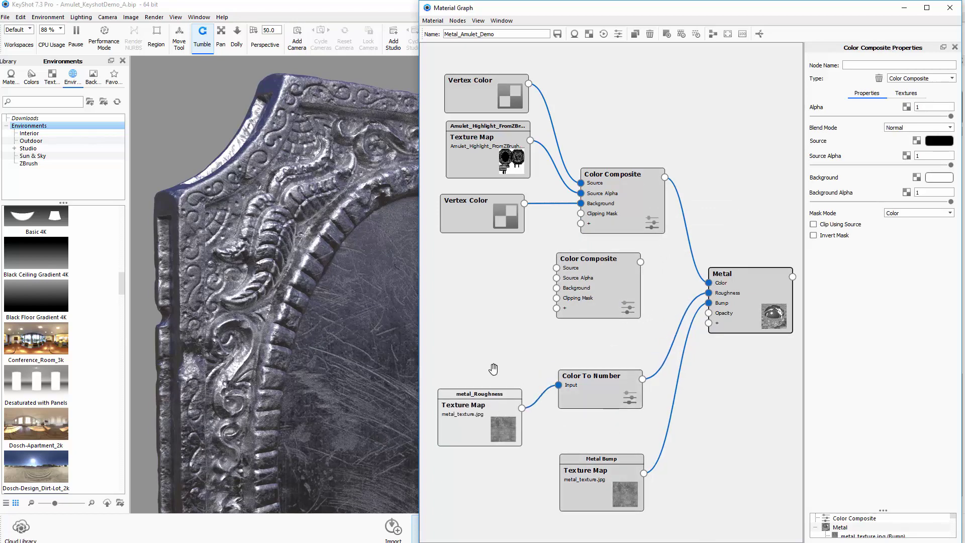
- Duplicate the Amulet_Highlight_FromZBrush texture beside the new Color Composite and connect the copy to its Source Alpha
right_click(492, 154)
left_click(520, 174)
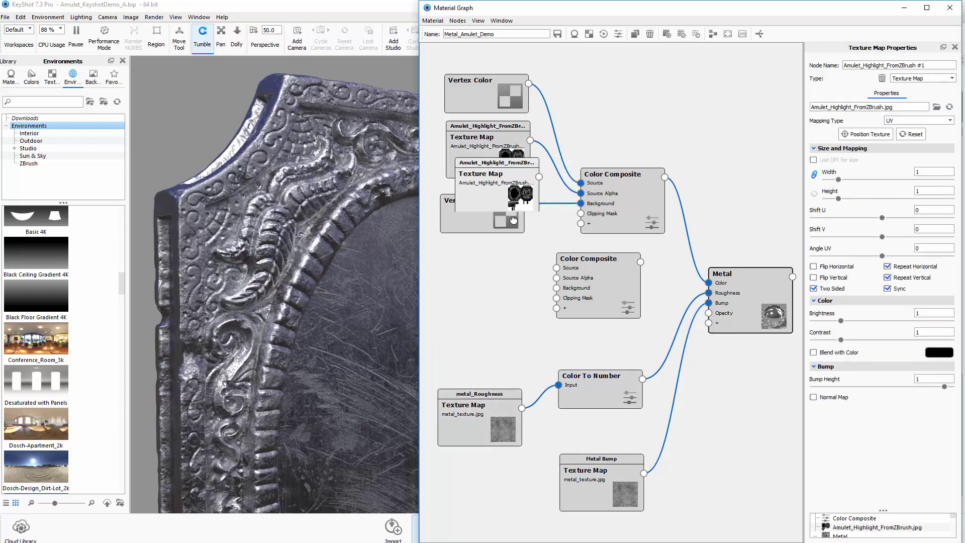
left_click_drag(523, 194, 505, 310)
left_click_drag(567, 275, 570, 304)
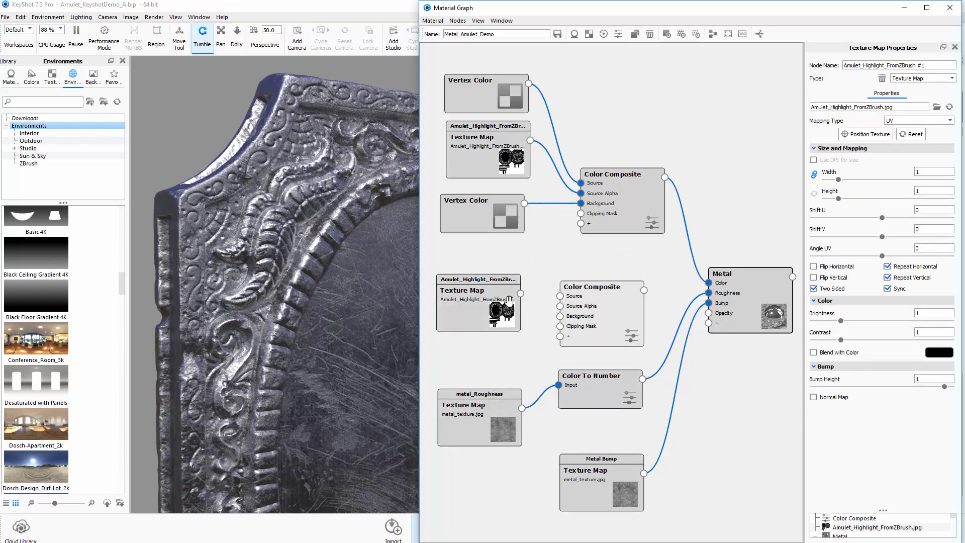
left_click_drag(509, 300, 605, 305)
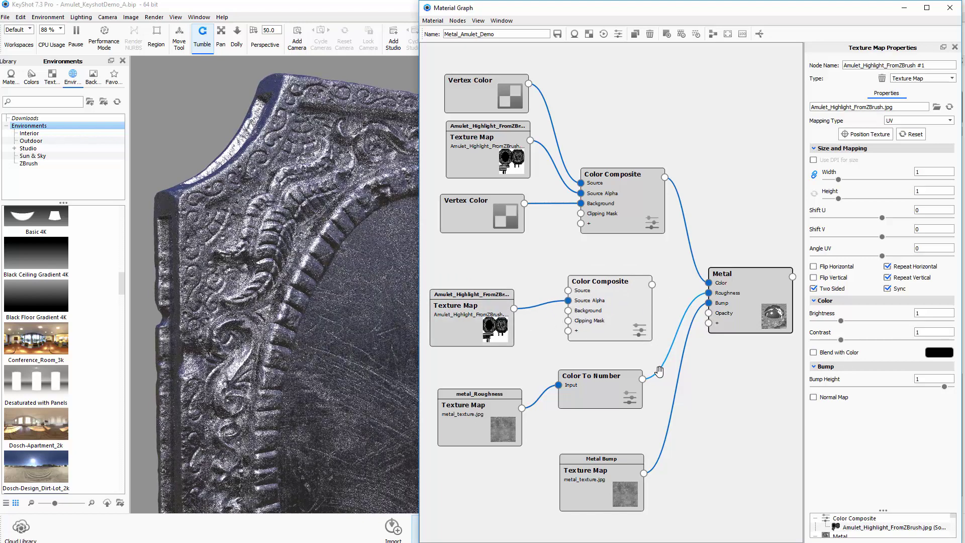
- Replace the Color To Number link on the Metal node's Roughness with the output of the second Color Composite
left_click_drag(608, 383, 602, 382)
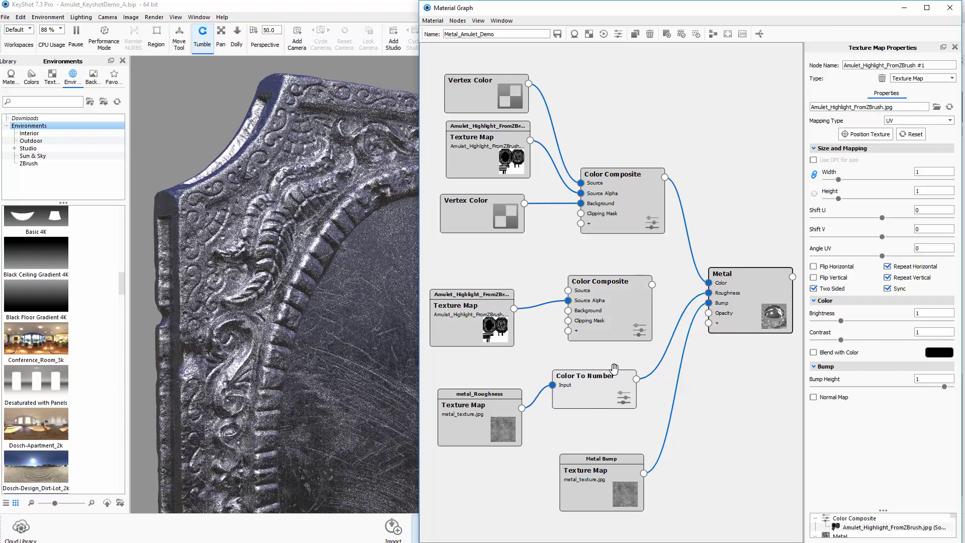
right_click(655, 363)
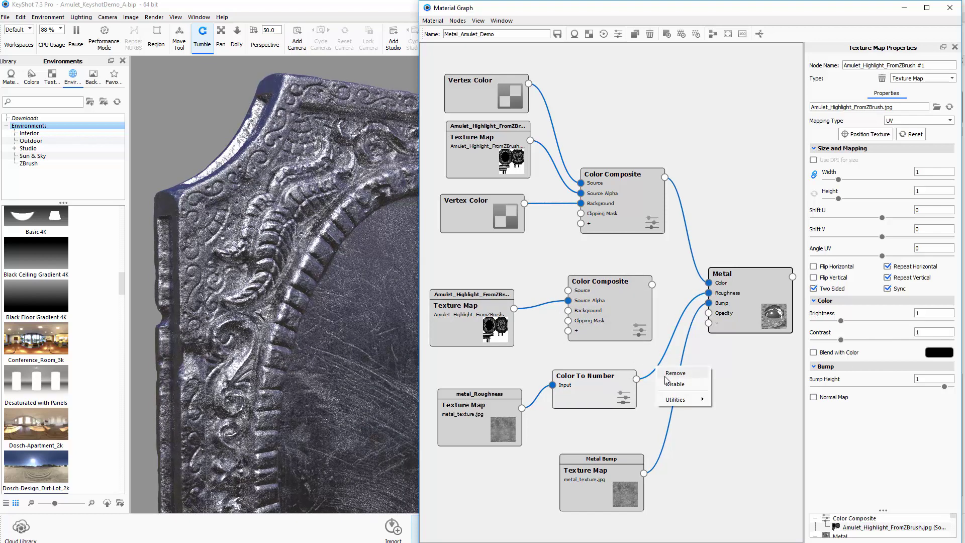
left_click(668, 374)
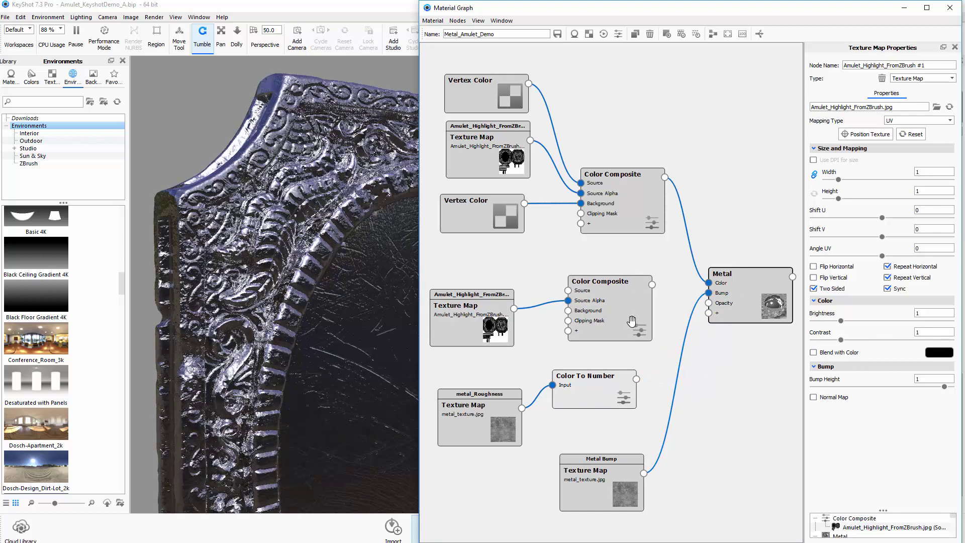
left_click_drag(632, 321, 624, 317)
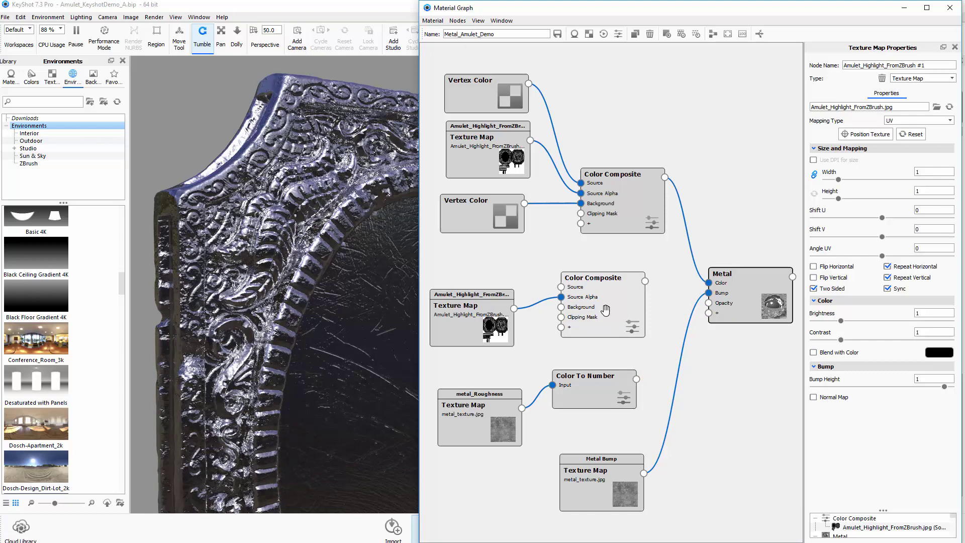
left_click_drag(623, 283, 618, 300)
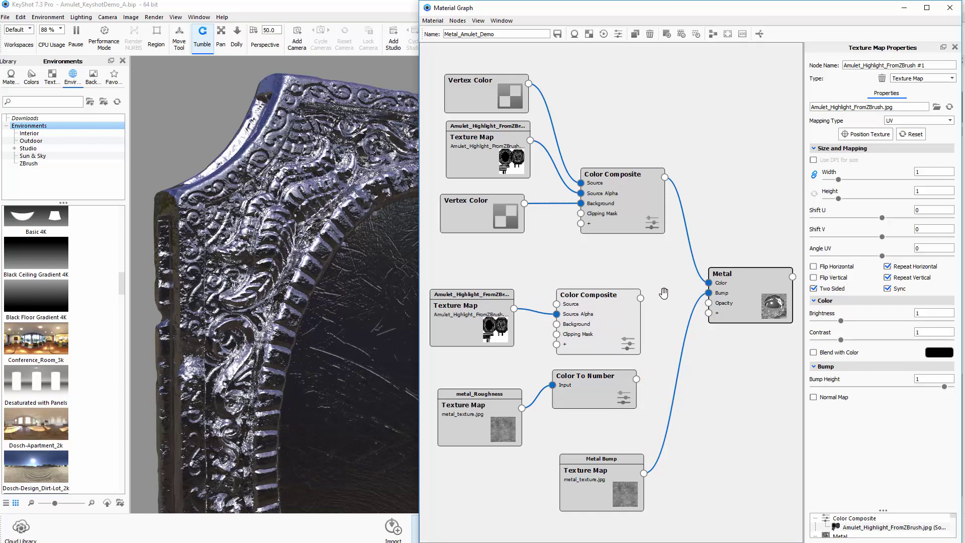
left_click_drag(642, 300, 709, 313)
left_click(726, 331)
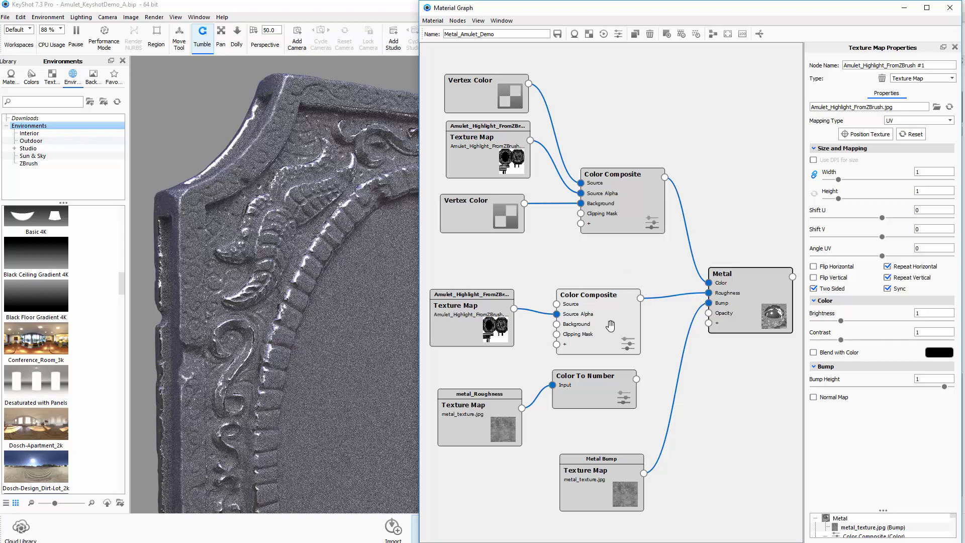
- Rearrange the roughness nodes so metal_Roughness and Color To Number sit above the duplicated highlight texture and second Color Composite
left_click_drag(609, 325, 609, 320)
left_click_drag(485, 323, 486, 313)
left_click_drag(493, 392, 495, 381)
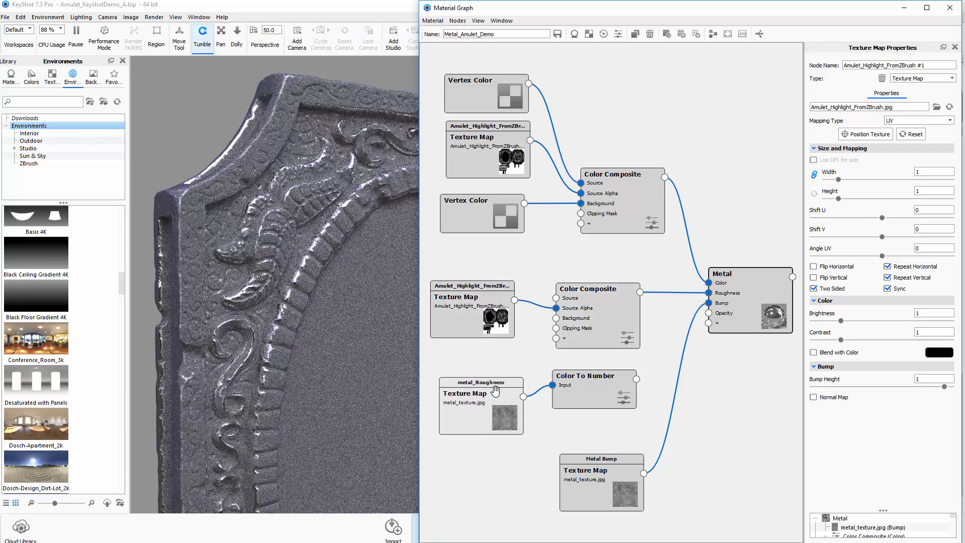
left_click_drag(599, 385, 603, 398)
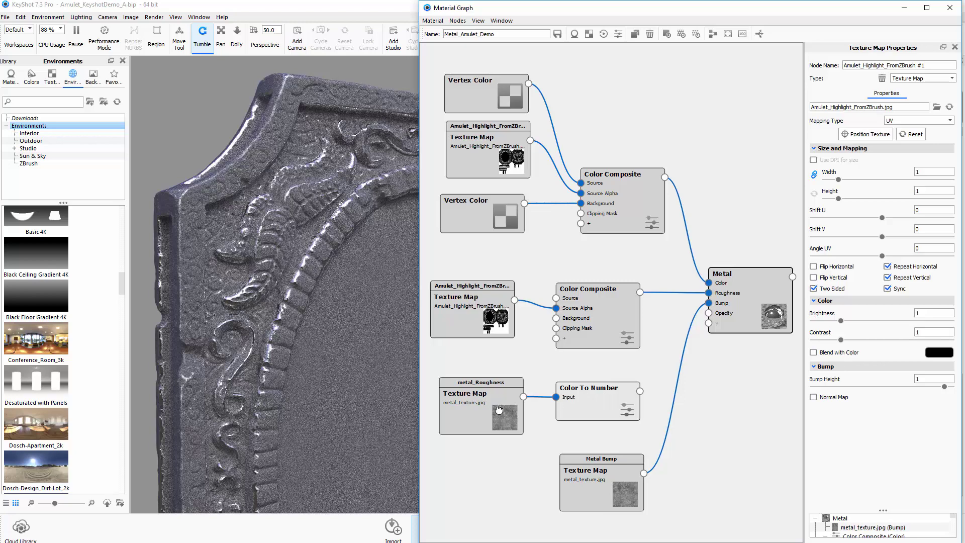
left_click_drag(499, 409, 485, 265)
left_click_drag(594, 410, 571, 273)
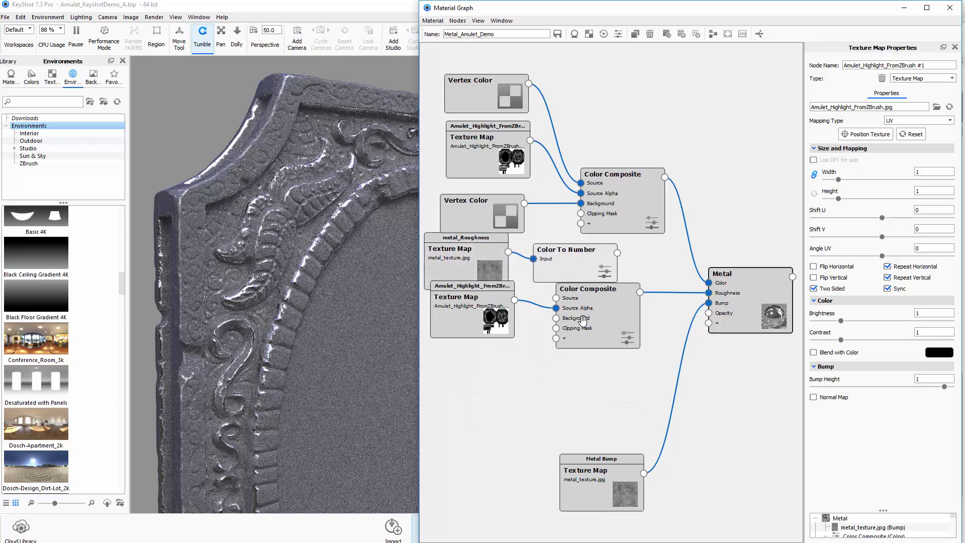
left_click_drag(583, 319, 586, 346)
left_click_drag(488, 317, 489, 361)
left_click_drag(481, 263, 477, 298)
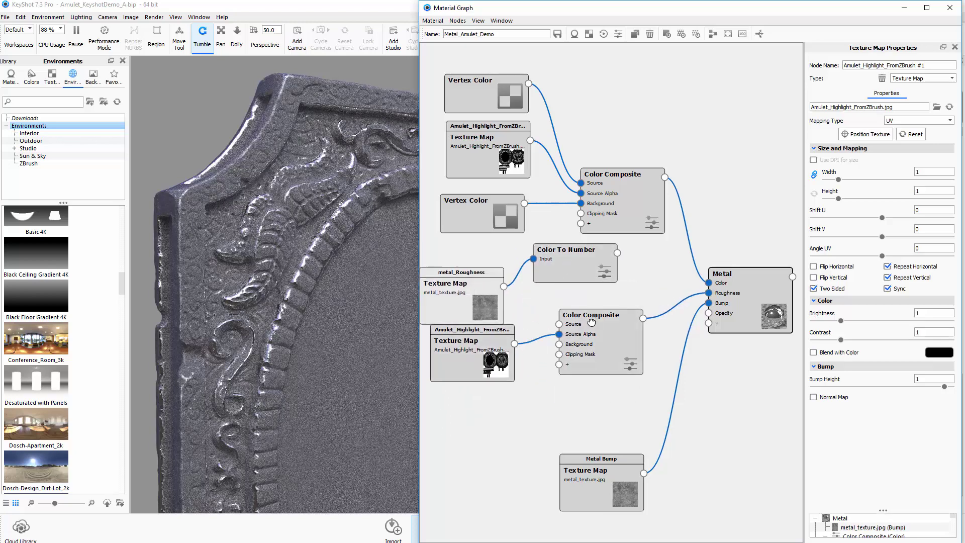
left_click_drag(592, 321, 595, 352)
left_click_drag(586, 261, 587, 278)
left_click_drag(488, 352, 484, 372)
left_click_drag(597, 359, 613, 351)
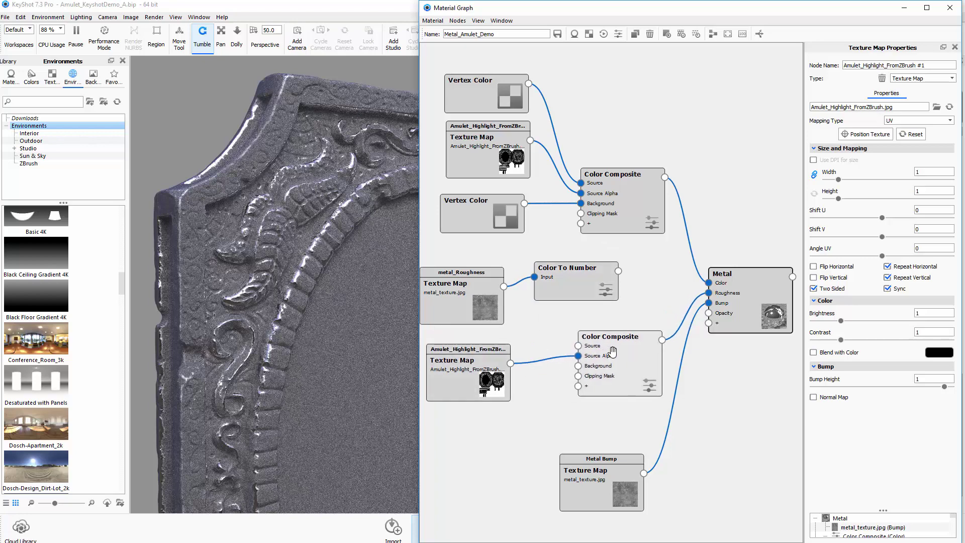
- Connect the Color To Number node to the second Color Composite's Source and adjust the node positions around that link
left_click_drag(606, 279, 632, 344)
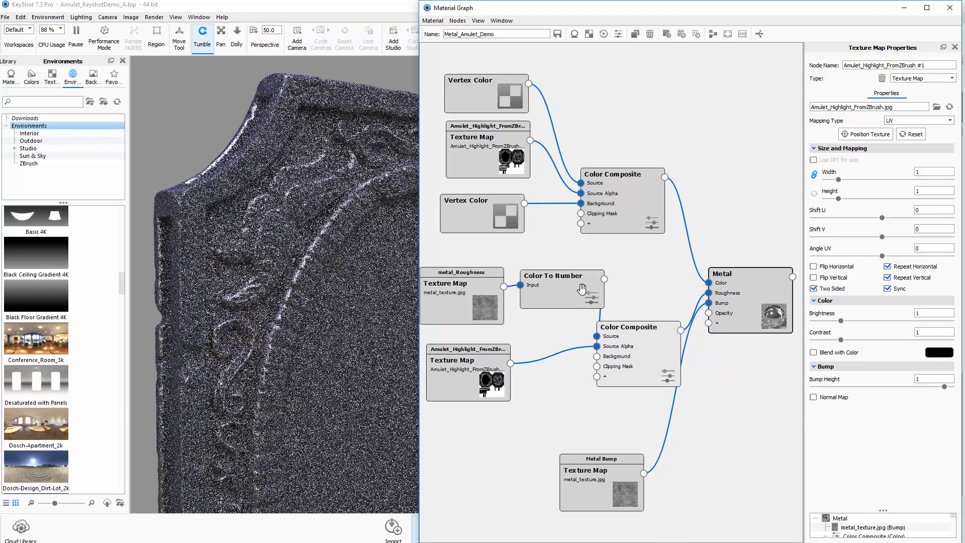
left_click_drag(580, 288, 572, 287)
left_click_drag(482, 297, 473, 273)
left_click_drag(525, 295, 519, 306)
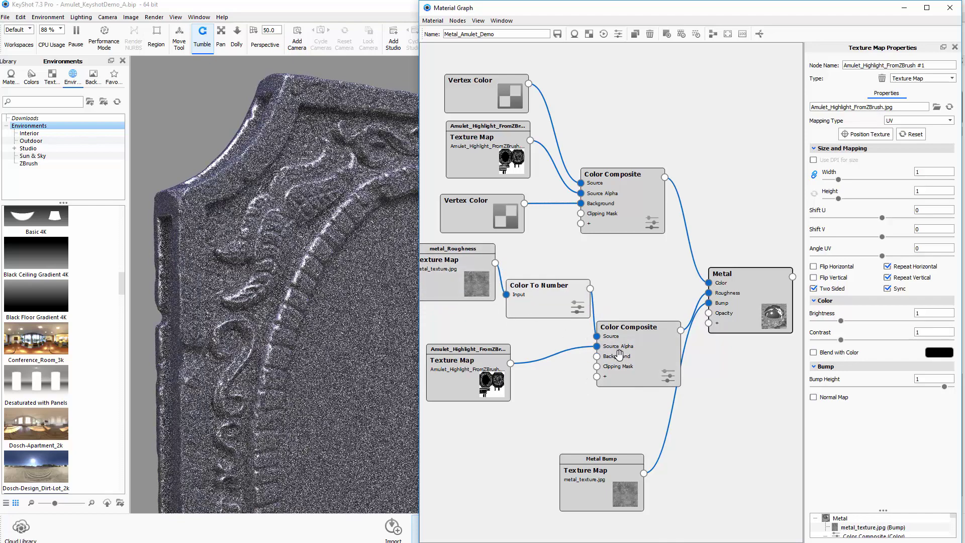
left_click_drag(619, 354, 625, 346)
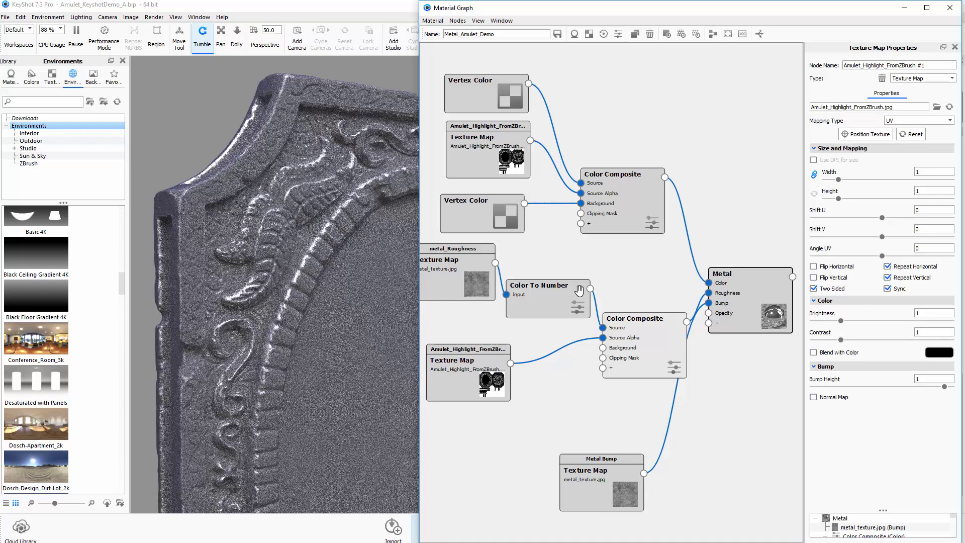
- Raise the Metal node and the roughness group into a tighter layout, and widen the Material Graph window
left_click_drag(628, 334, 634, 322)
left_click_drag(738, 310, 743, 299)
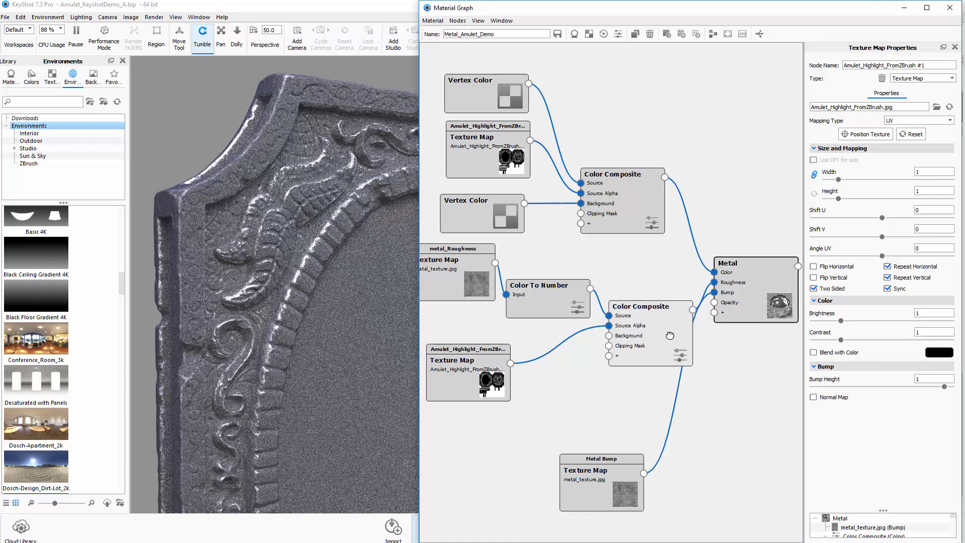
left_click_drag(679, 330, 676, 314)
left_click_drag(549, 304, 546, 288)
left_click_drag(481, 284, 481, 275)
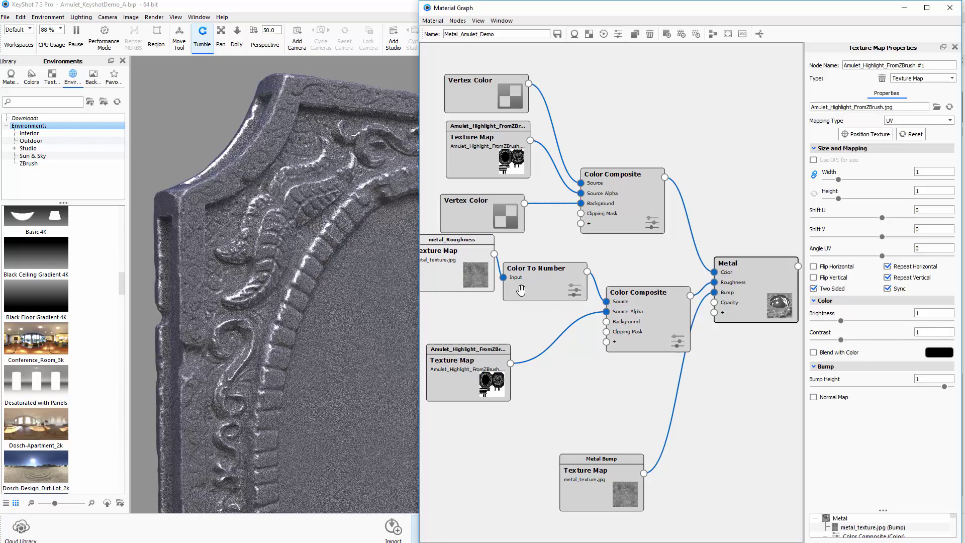
left_click_drag(475, 354, 469, 322)
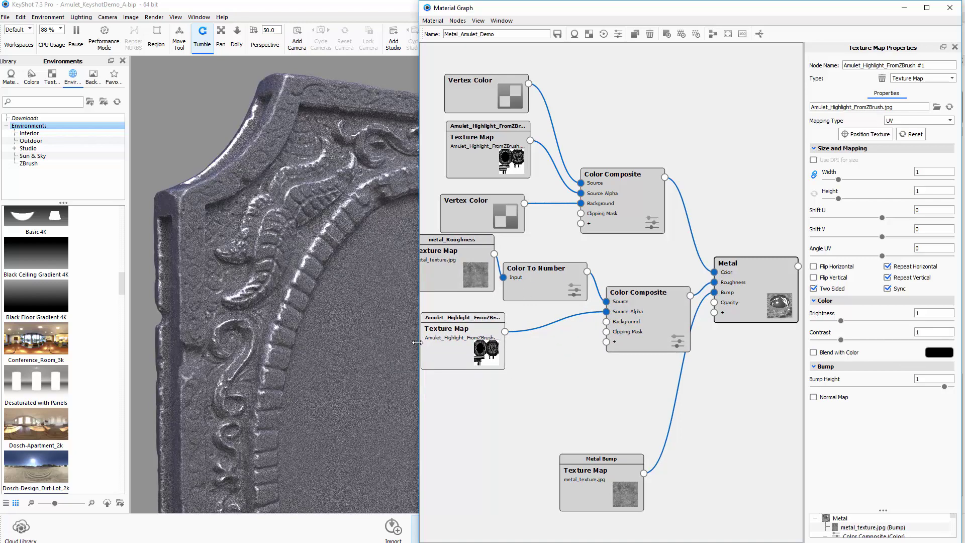
left_click_drag(417, 342, 357, 342)
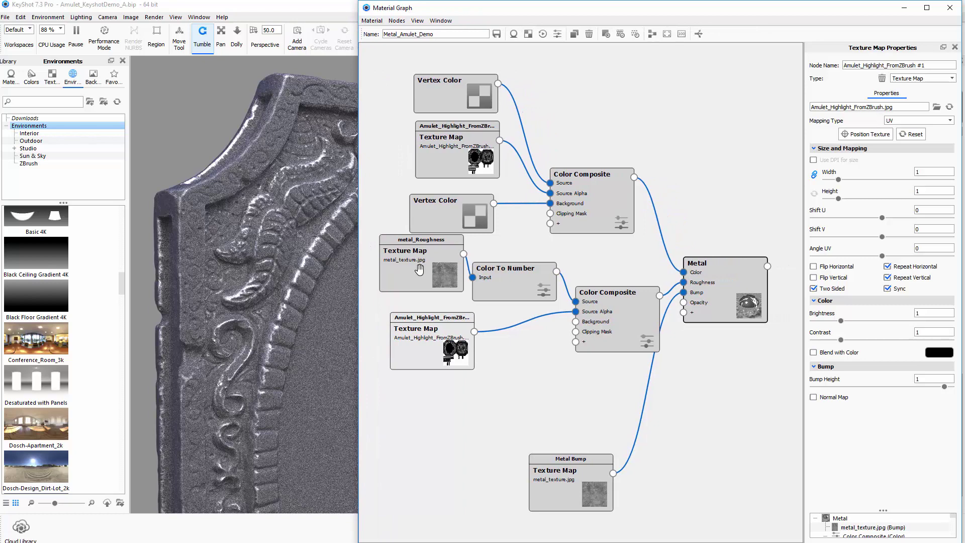
- Duplicate the metal_Roughness texture and the Color To Number node, placing the copies side by side below the duplicated highlight texture
left_click_drag(419, 270, 435, 428)
right_click(417, 276)
left_click(438, 295)
right_click(513, 278)
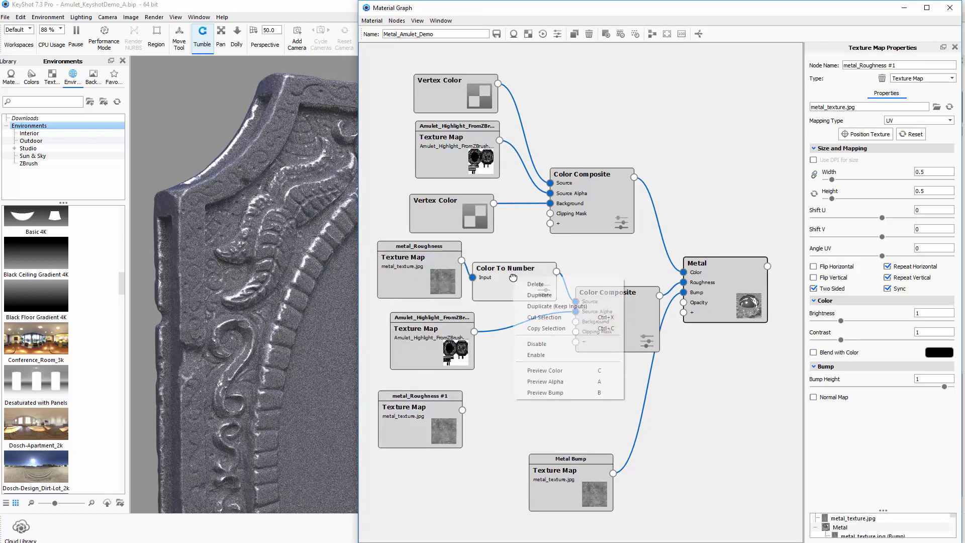
left_click(540, 295)
left_click_drag(539, 295, 536, 417)
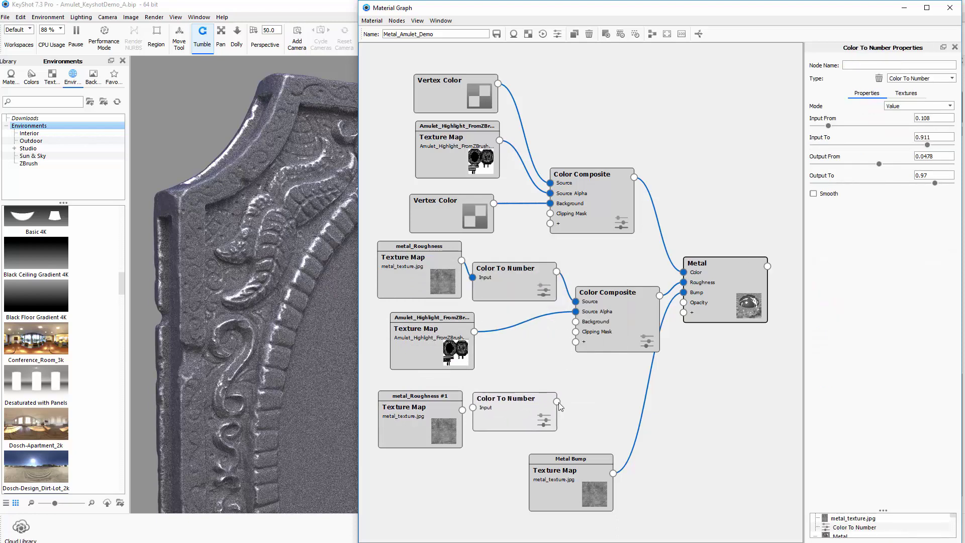
- Connect the metal_Roughness copy to the duplicated Color To Number, and that node to the second Color Composite's Background
left_click_drag(462, 410, 511, 402)
left_click_drag(569, 393, 576, 322)
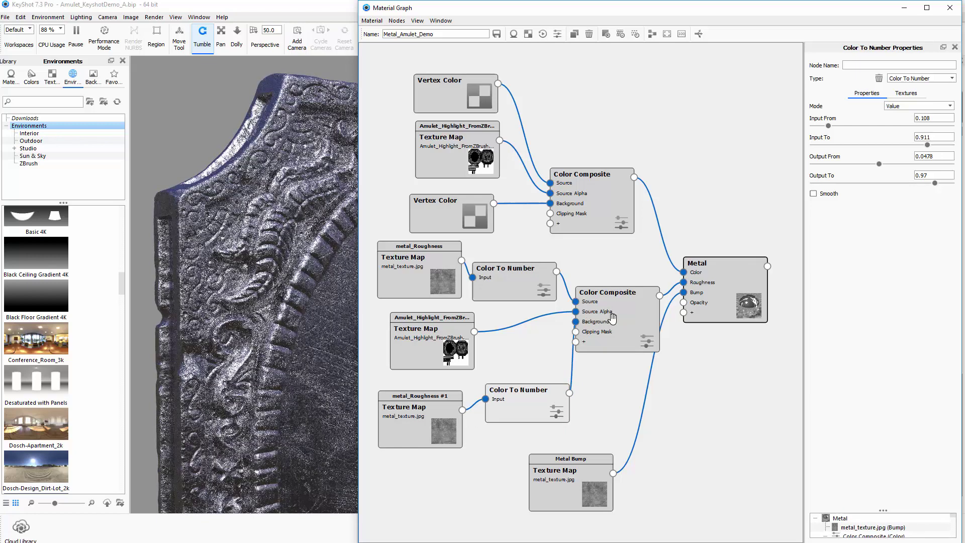
- Shift the duplicated Color To Number and metal_Roughness #1 nodes away from the second Color Composite to tidy the roughness group
left_click_drag(526, 398, 512, 397)
left_click_drag(462, 419, 453, 417)
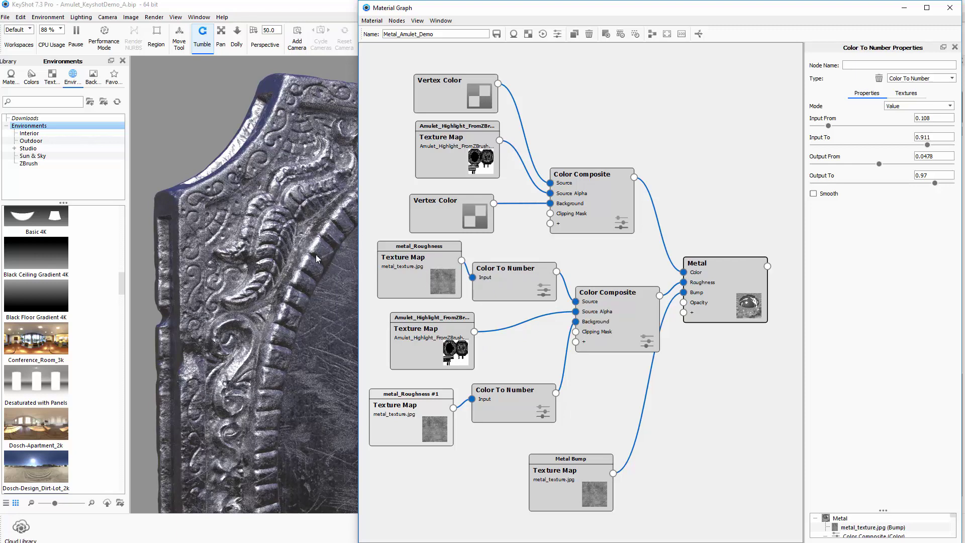
- Preview the upper Color To Number alone and set Input From to 0.358, Output From to 0.0146 and Output To to 1.043
left_click_drag(503, 285, 504, 287)
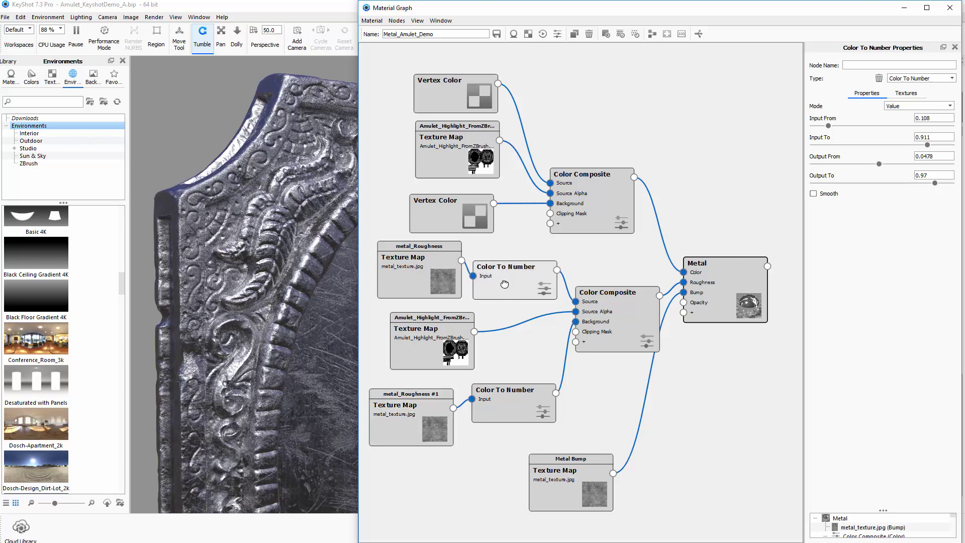
key("c")
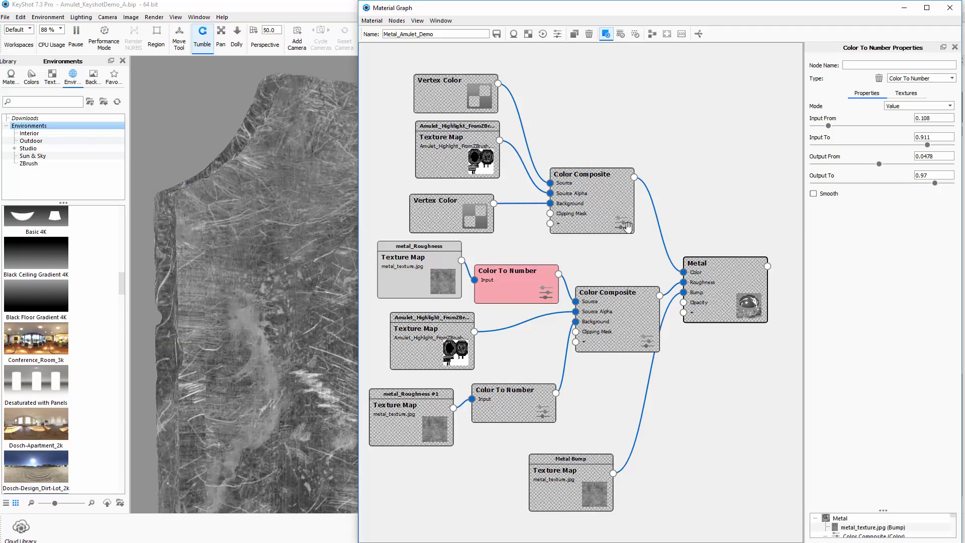
mouse_move(829, 126)
left_mouse_down()
mouse_move(814, 126)
mouse_move(847, 126)
left_mouse_up()
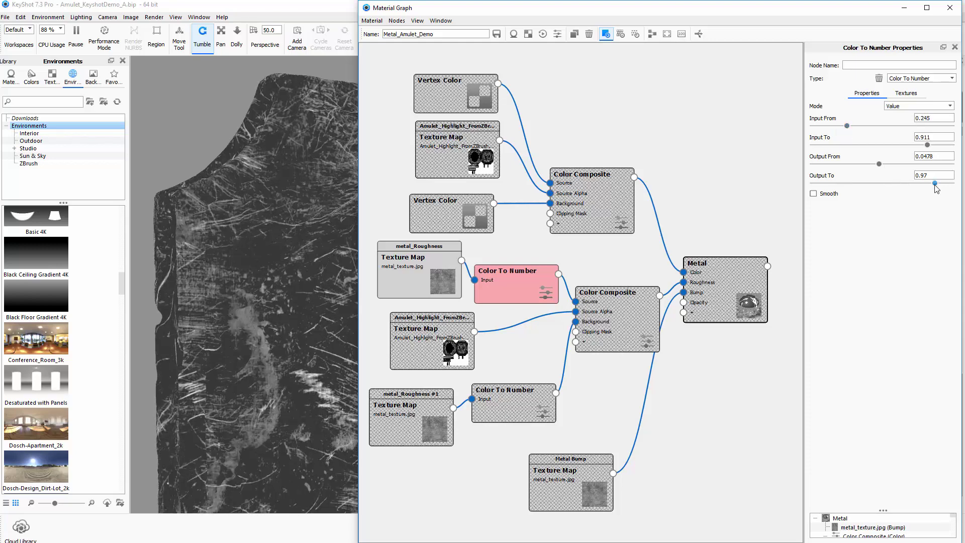
left_click_drag(935, 182, 947, 186)
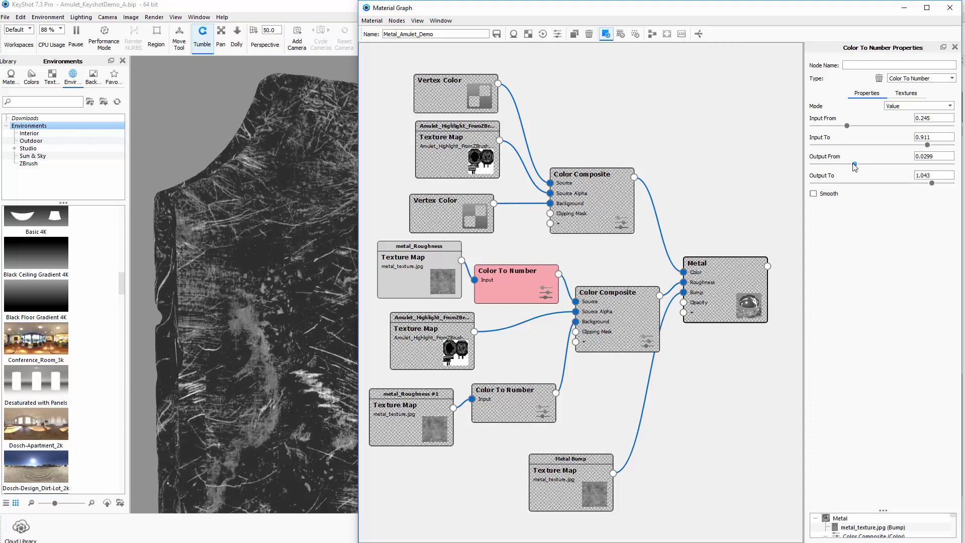
left_click_drag(849, 165, 834, 165)
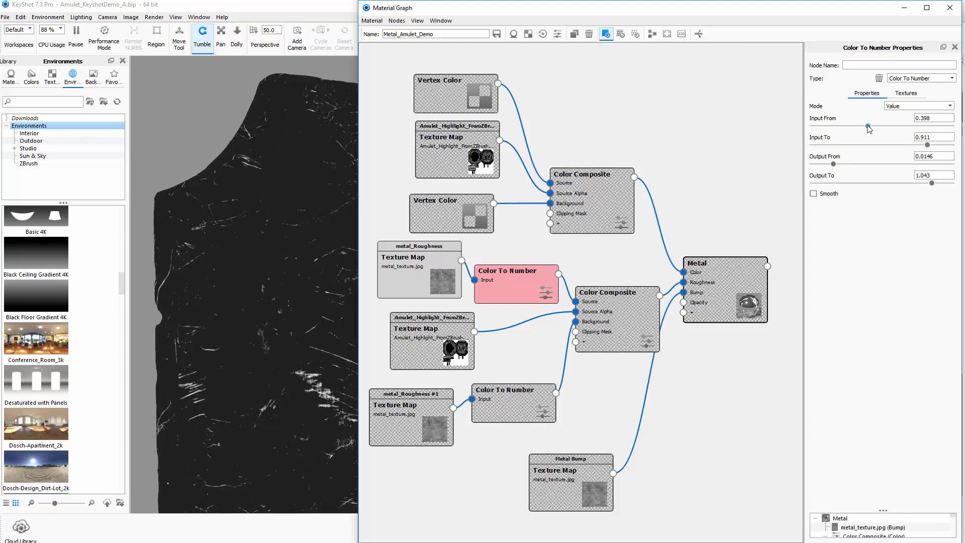
left_click_drag(863, 127, 862, 127)
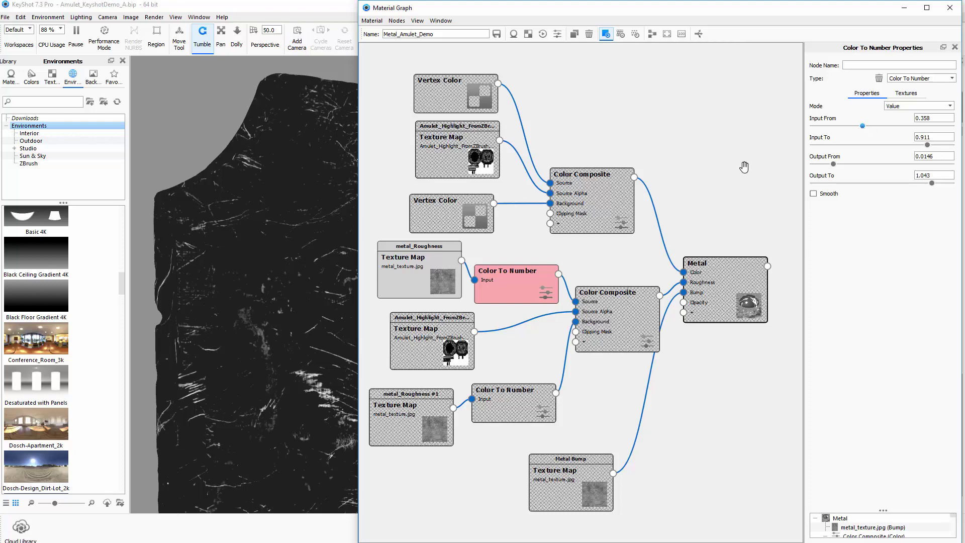
- Space the Metal node away from the second Color Composite, and hide the Material Graph to inspect the amulet's metal up close
left_click_drag(589, 305, 587, 300)
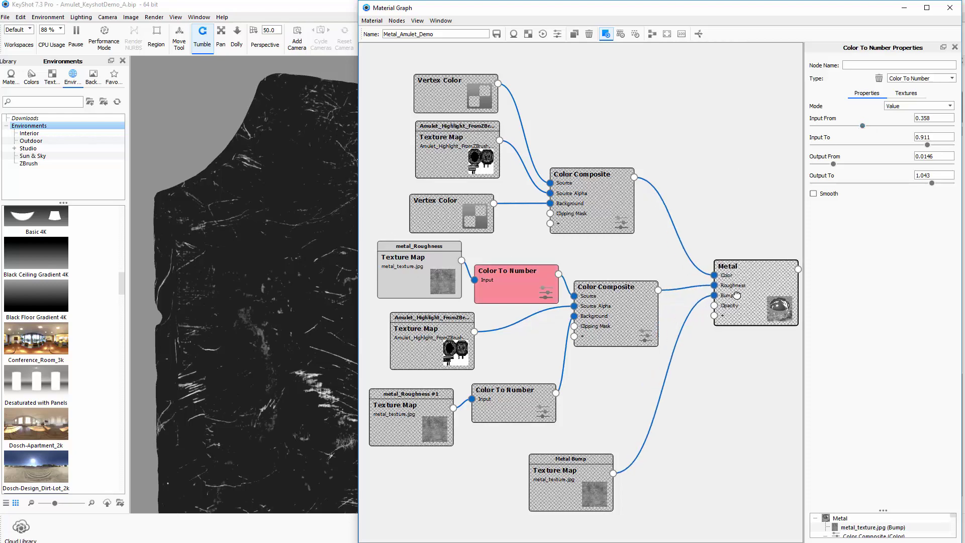
left_click_drag(713, 294, 739, 297)
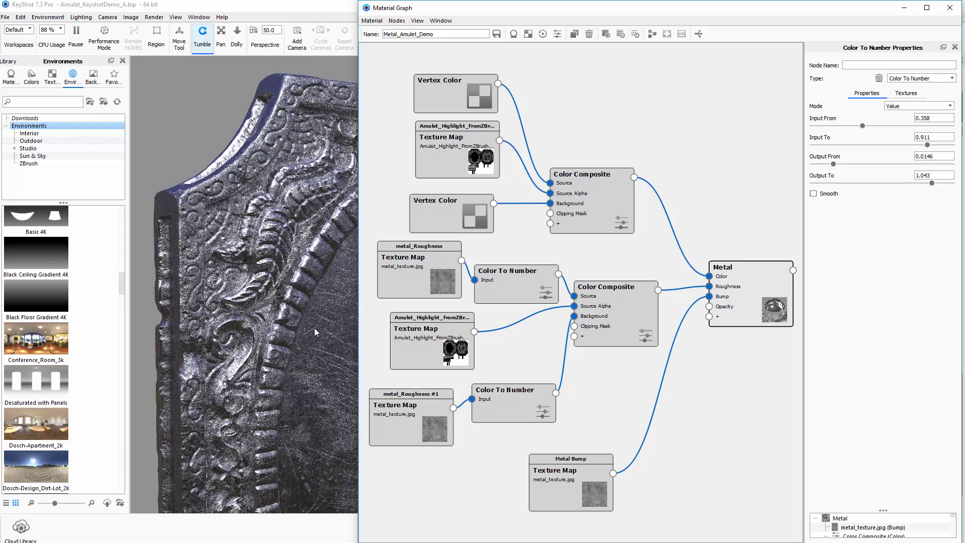
left_click_drag(198, 143, 317, 206)
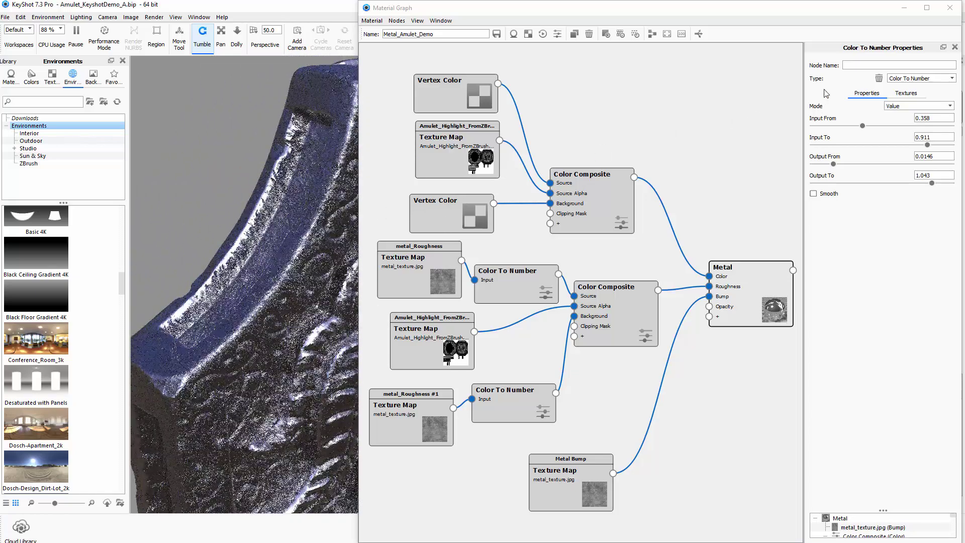
left_click(904, 9)
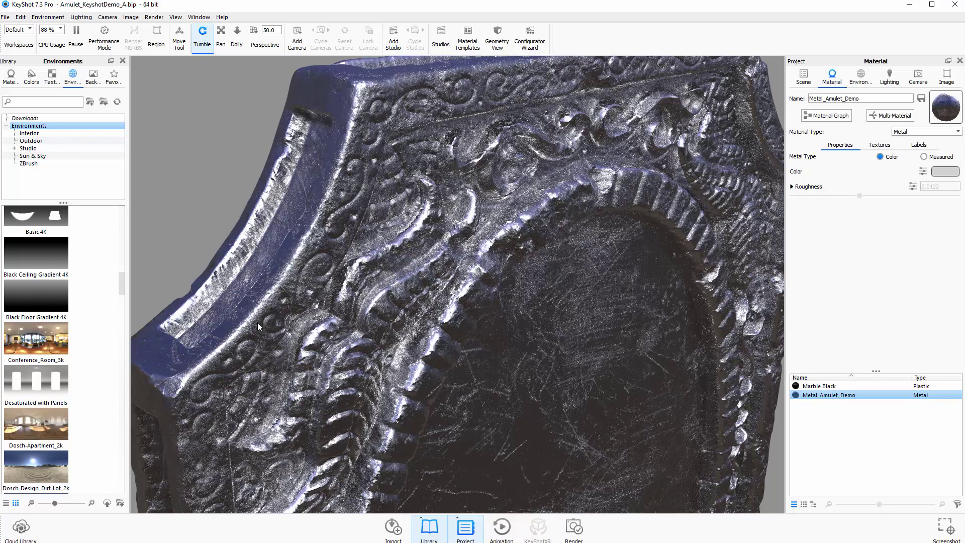
left_click_drag(258, 326, 327, 266)
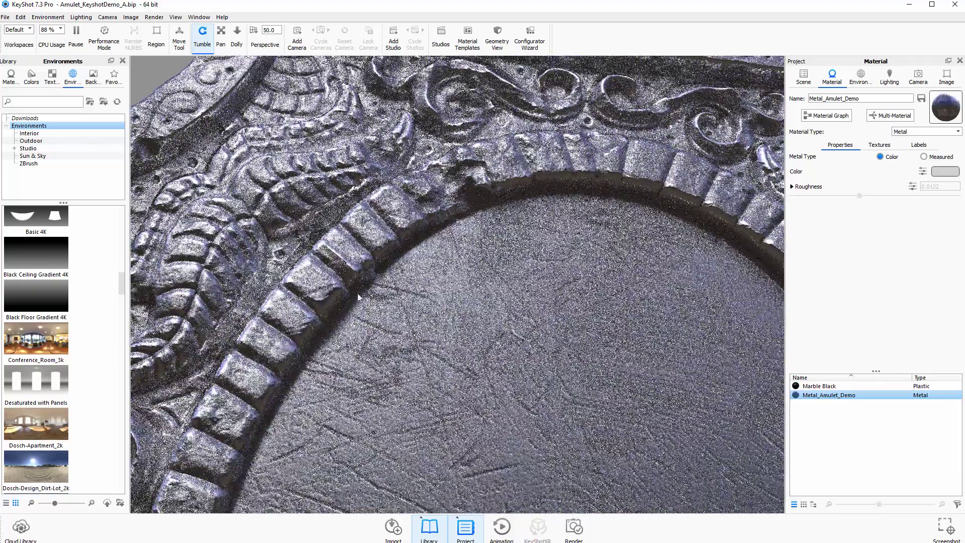
left_click_drag(357, 296, 671, 274)
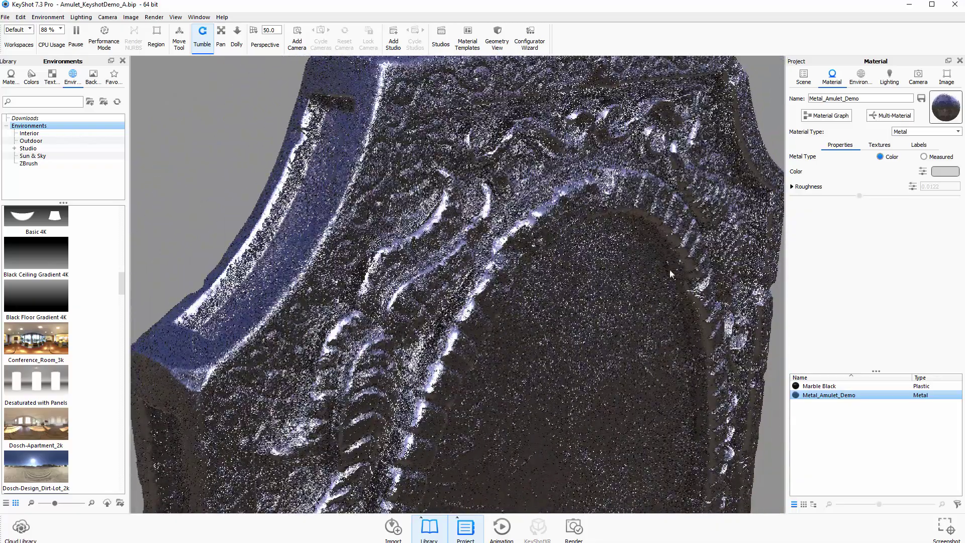
- Reopen the Material Graph and add a Color Invert node between the lower highlight texture and the second Color Composite, making room around it
left_click(844, 119)
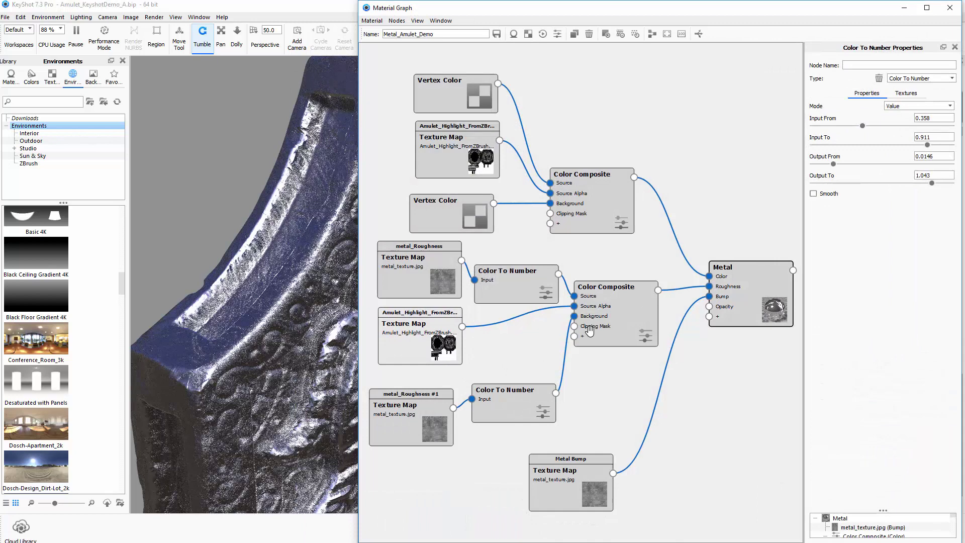
left_click_drag(620, 320, 630, 329)
left_click_drag(439, 343, 436, 340)
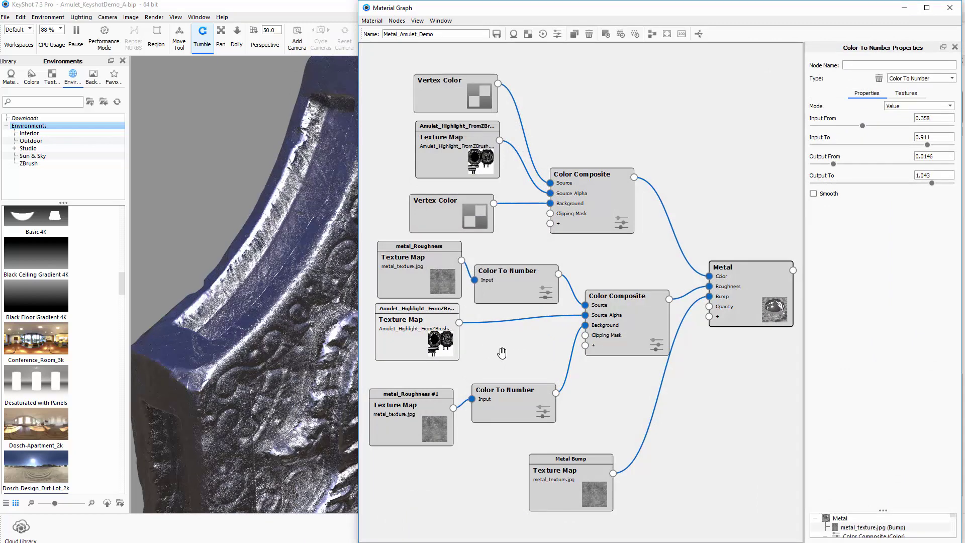
right_click(502, 349)
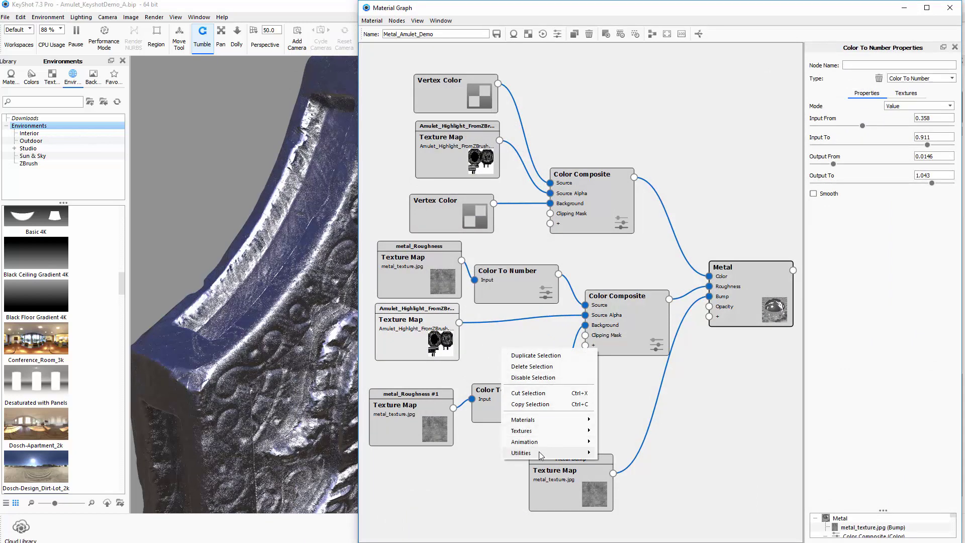
mouse_move(541, 450)
left_click(621, 487)
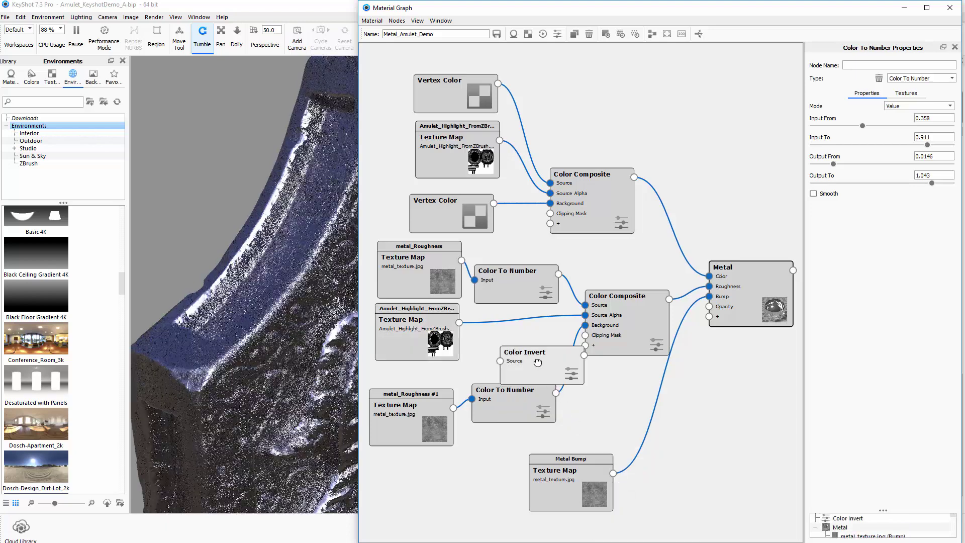
left_click_drag(537, 362, 517, 341)
left_click_drag(447, 335, 427, 336)
left_click_drag(613, 314, 623, 315)
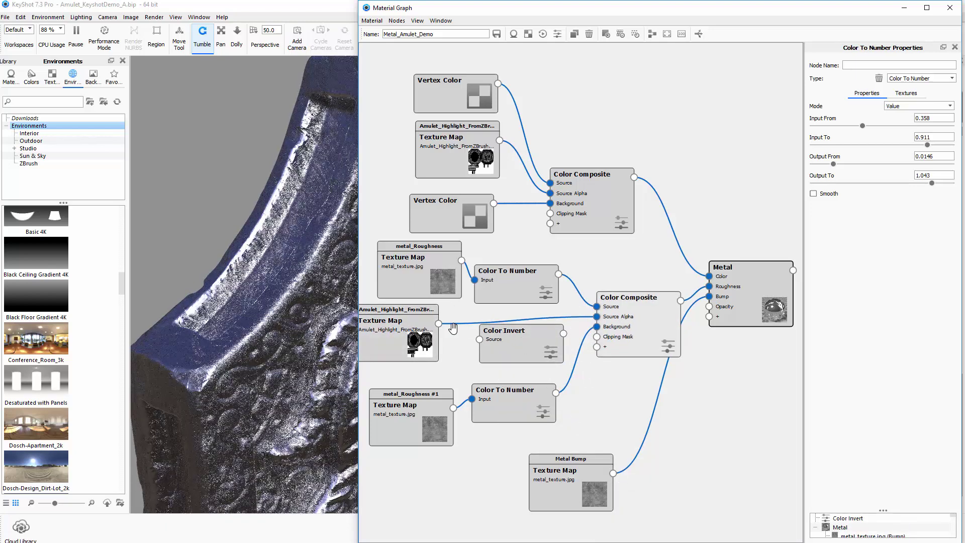
- Try routing the lower highlight texture through Color Invert into the second Color Composite's Source Alpha, and check the amulet's surface
left_click_drag(439, 323, 479, 340)
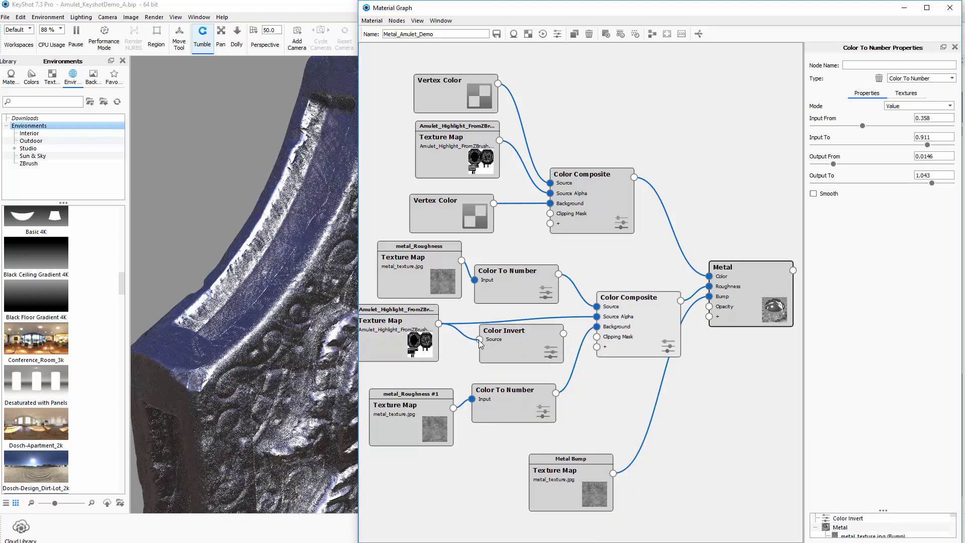
left_click_drag(563, 333, 597, 316)
left_click_drag(524, 340, 521, 336)
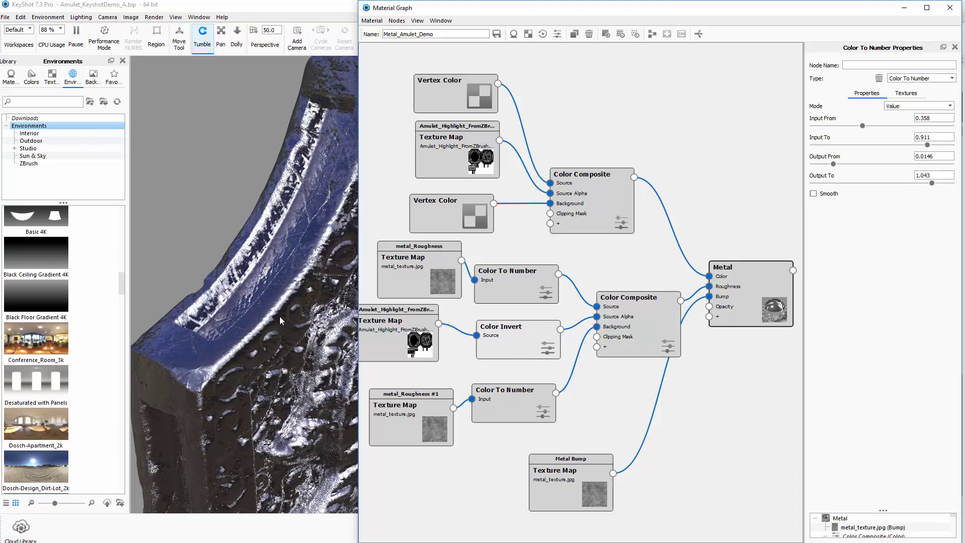
left_click_drag(279, 316, 193, 337)
- Delete the Color Invert node and reconnect the highlight texture directly to the second Color Composite's Source Alpha
left_click_drag(501, 330, 508, 330)
key("Delete")
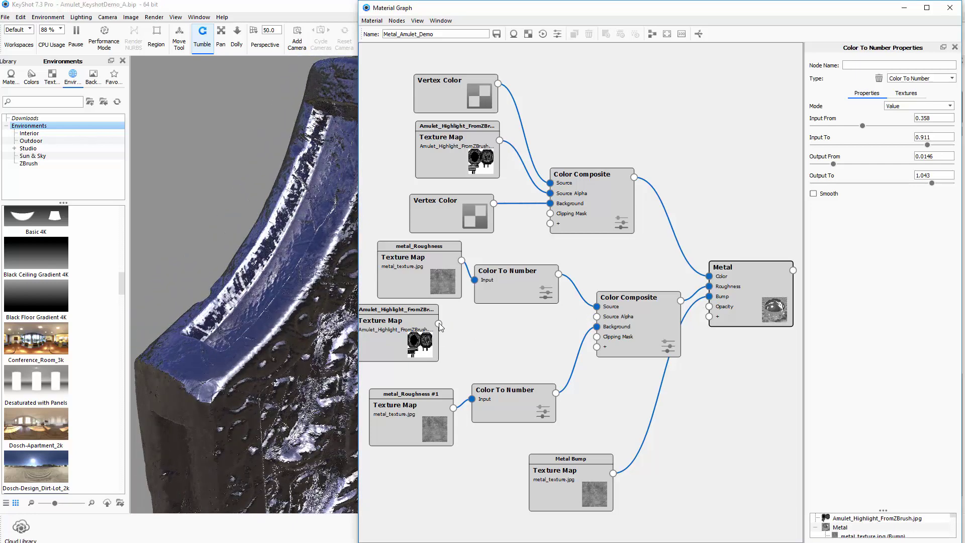
left_click_drag(439, 324, 597, 317)
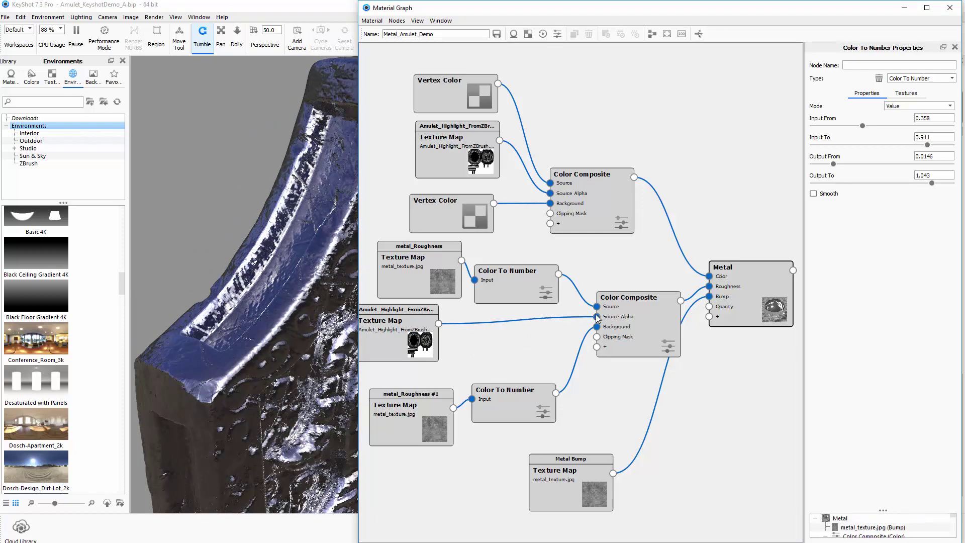
- Examine the amulet's metal finish from several angles and distances without the Material Graph in the way
left_click_drag(285, 329, 203, 237)
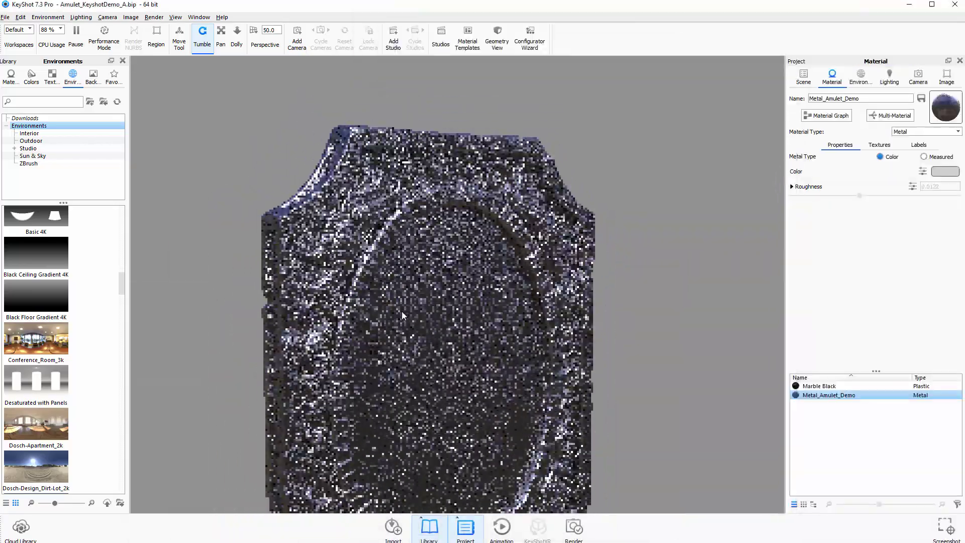
left_click_drag(486, 307, 428, 317)
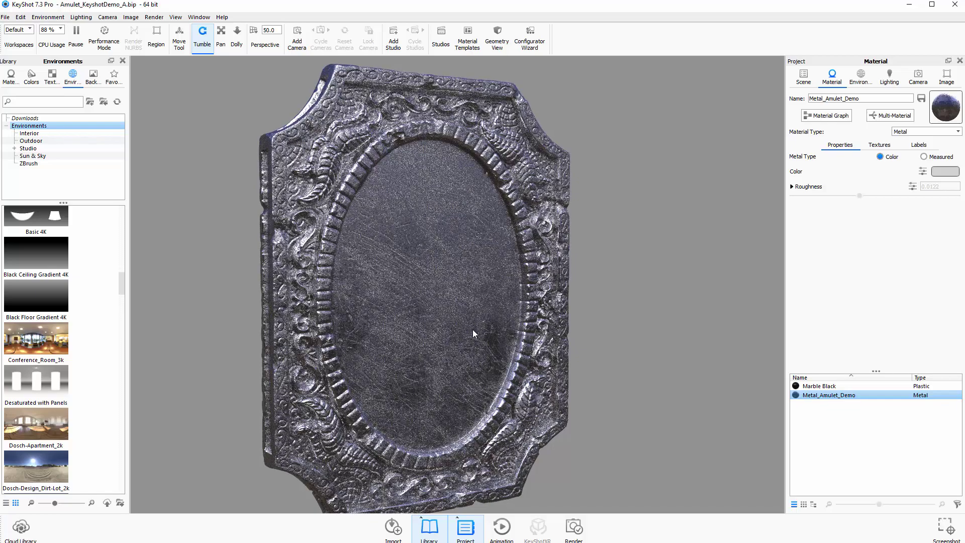
scroll(418, 313, "up", 5)
middle_click_drag(438, 176, 510, 296)
left_click_drag(495, 297, 464, 309)
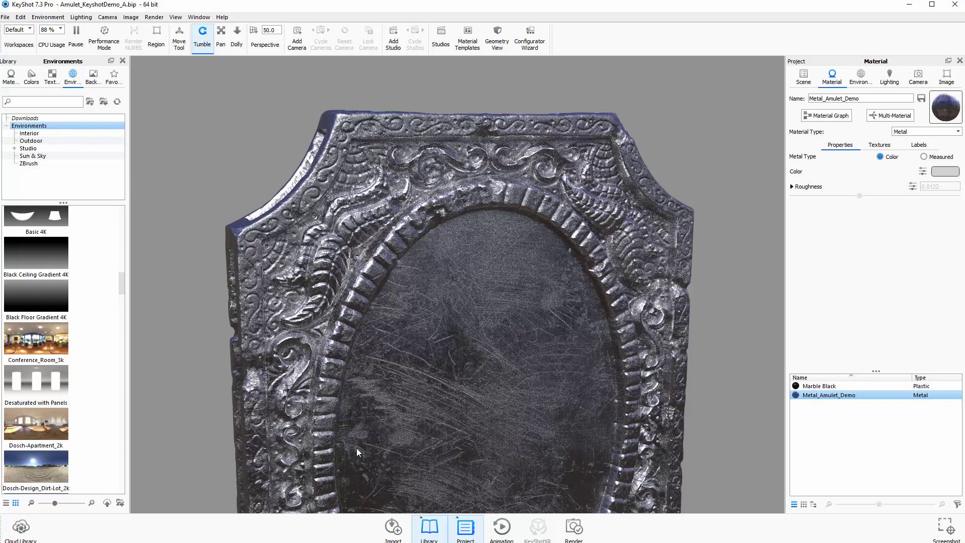
- Save the scene as a new BIP file named Amulet_KeyshotDemo_B in the Keyshot_Files folder
left_click(5, 19)
left_click(25, 92)
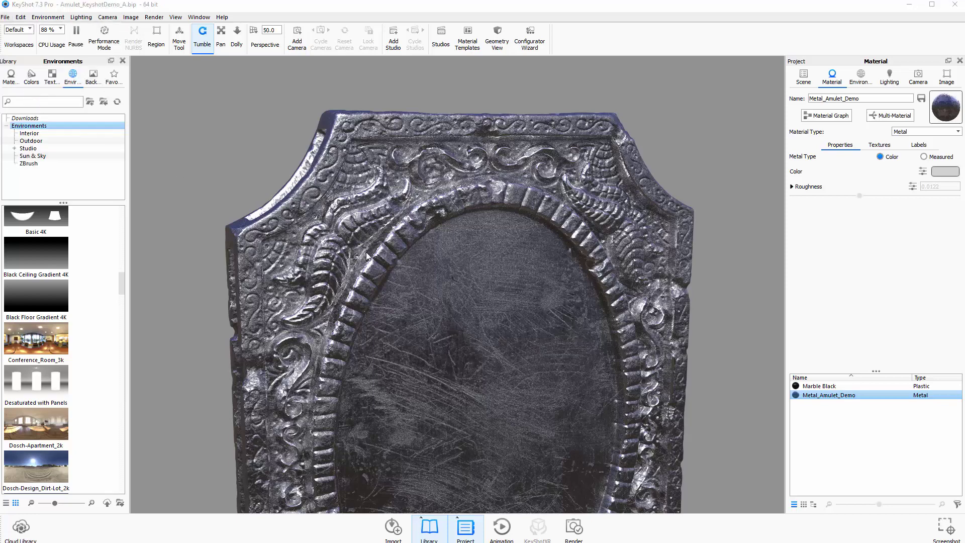
left_click(313, 153)
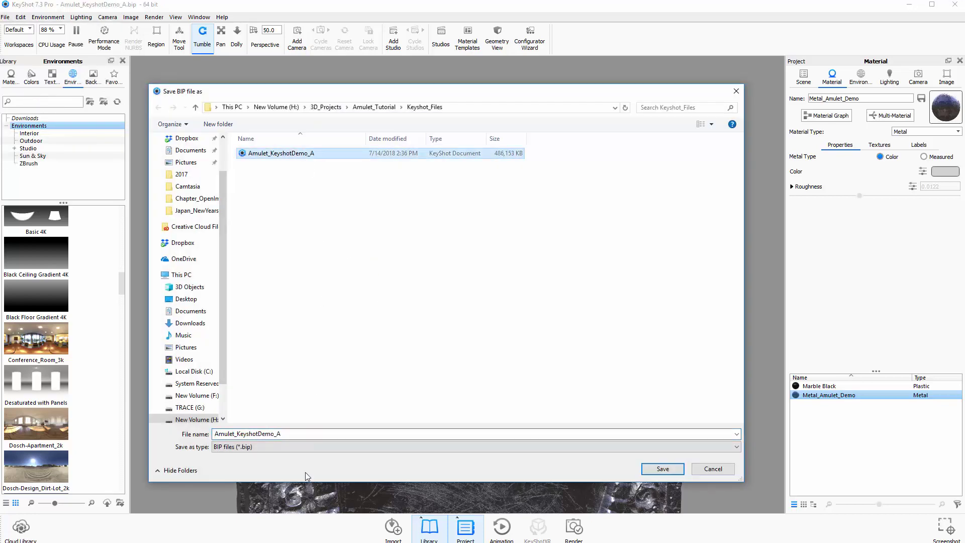
left_click(298, 433)
key("BackSpace")
type("B")
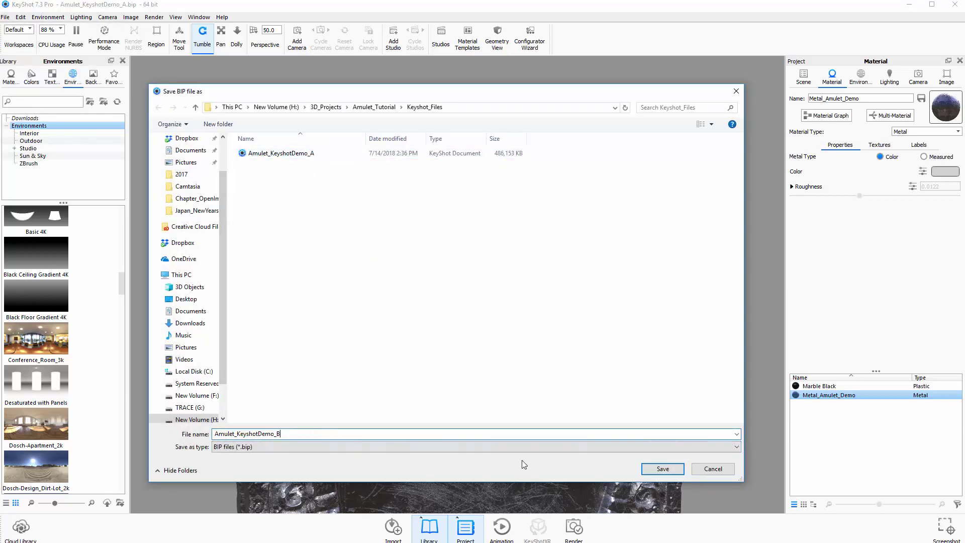
left_click(658, 472)
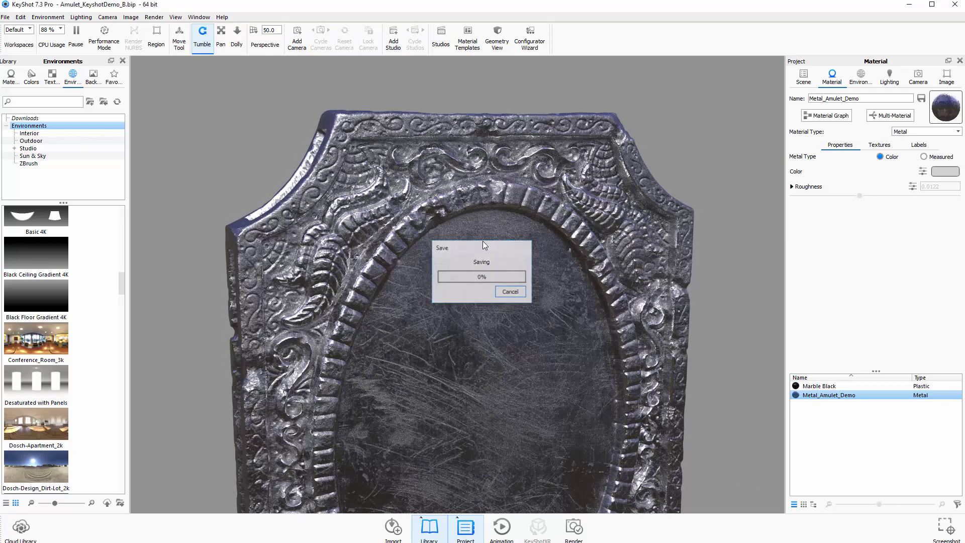
- Save the Metal_Amulet_Demo material to the library's Amulet_Demo folder, overwriting the existing version
right_click(806, 399)
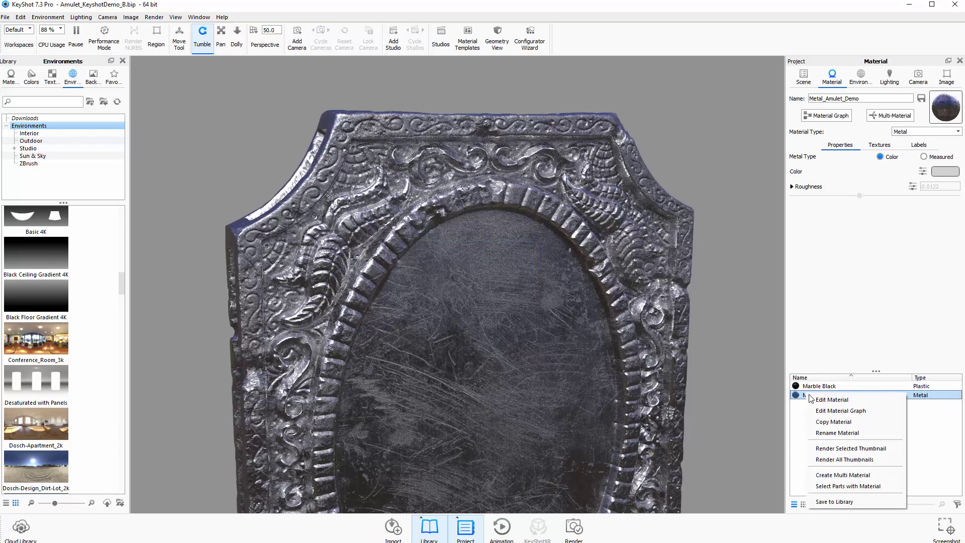
left_click(839, 502)
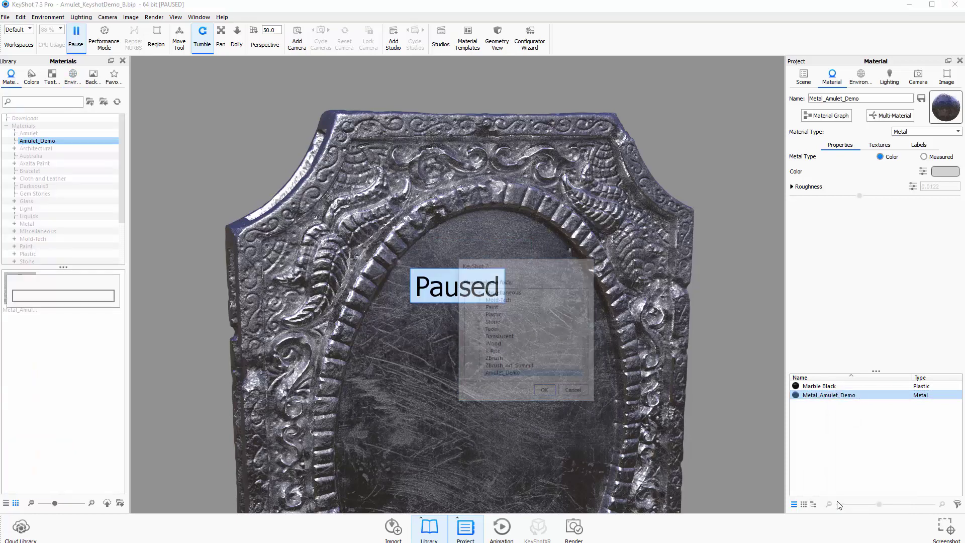
left_click(547, 392)
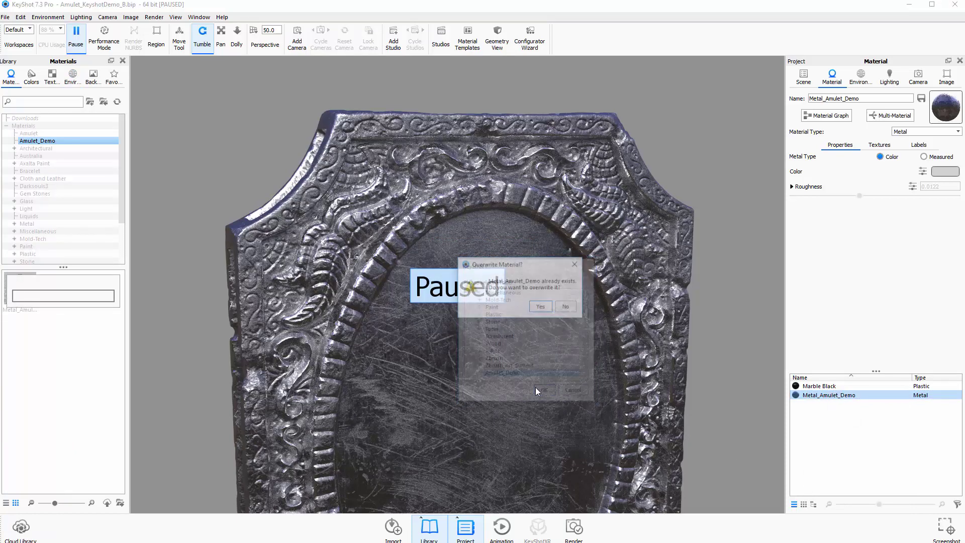
left_click(541, 307)
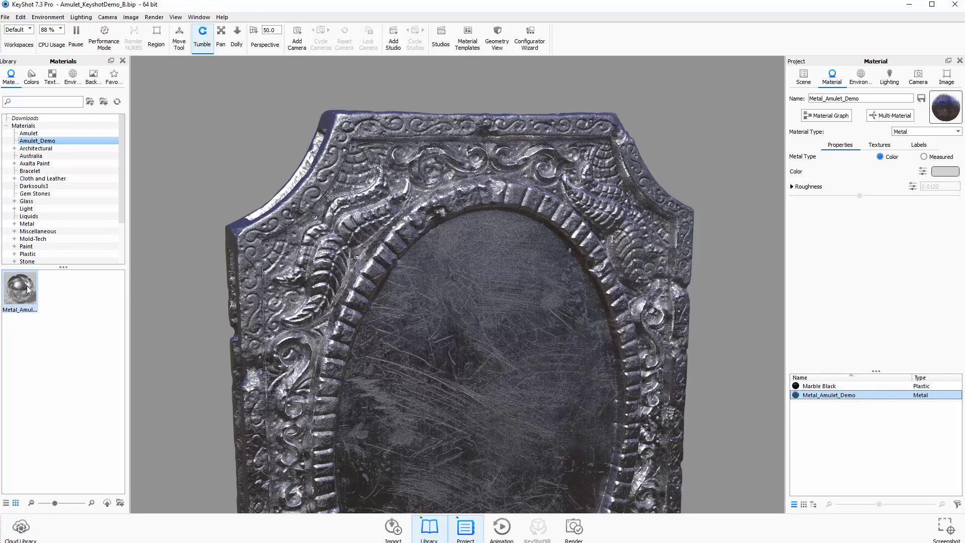
left_click_drag(732, 414, 753, 409)
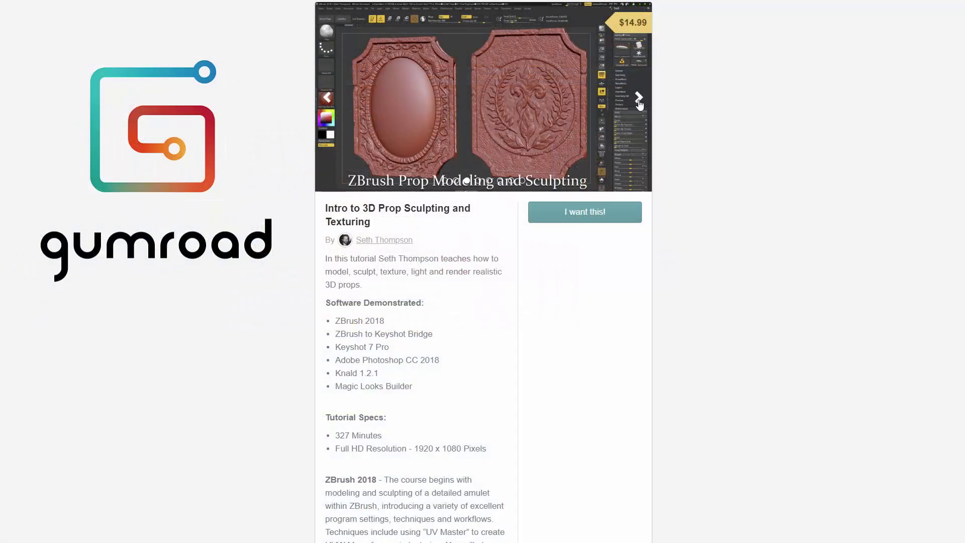
left_click(639, 103)
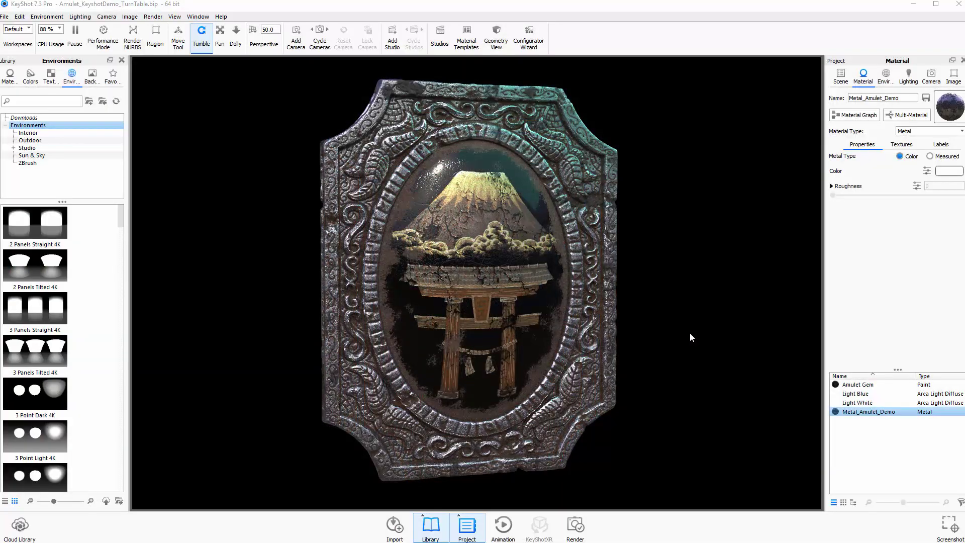
- Spread out the rusted, Mask_Dirt_Spots #1 and Amulet_Dirt_FromZBrush texture nodes in the Metal_Amulet_Demo material graph
left_click_drag(690, 334, 762, 352)
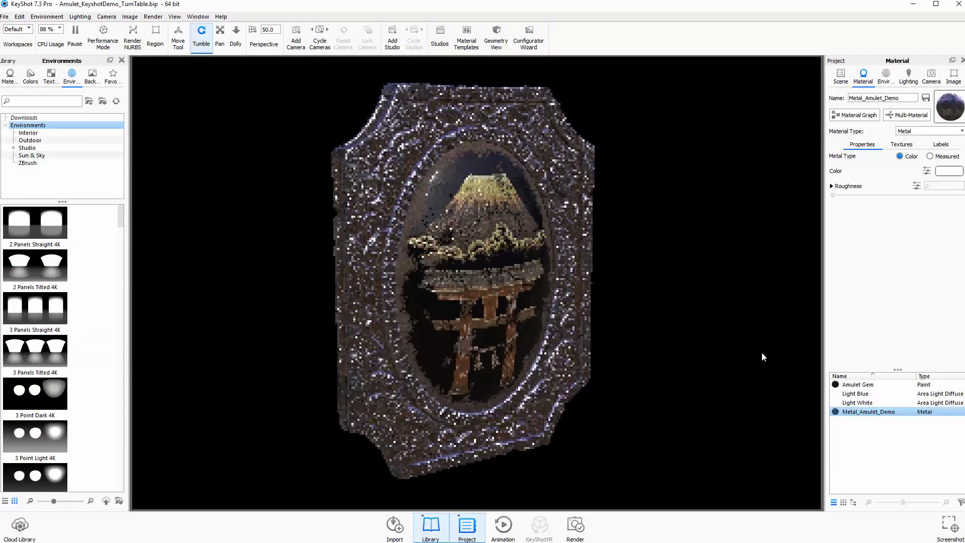
left_click_drag(647, 304, 775, 250)
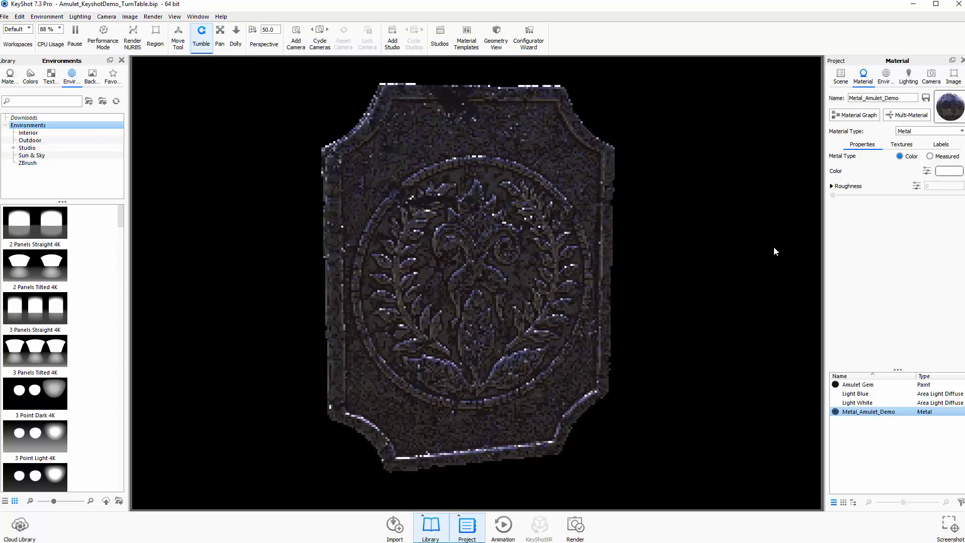
left_click(867, 116)
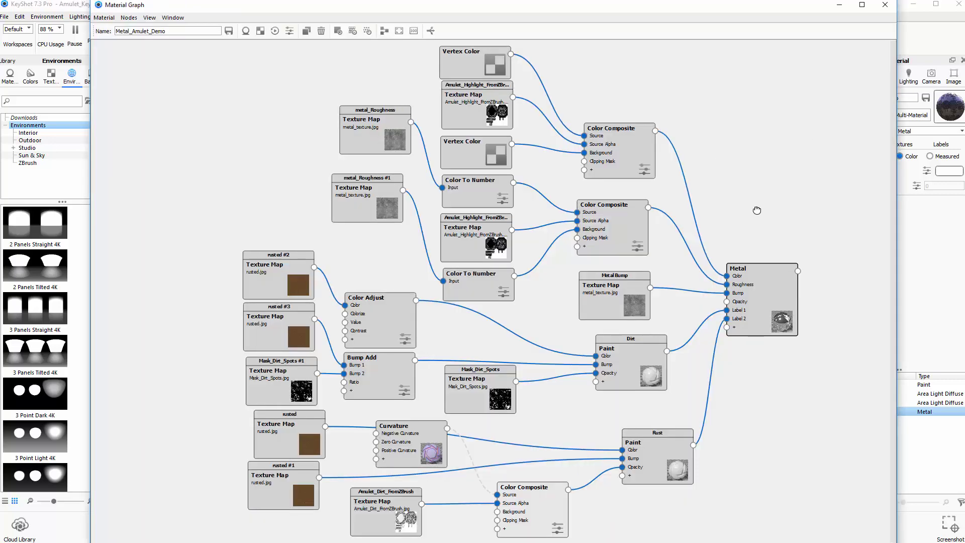
left_click_drag(276, 273, 251, 252)
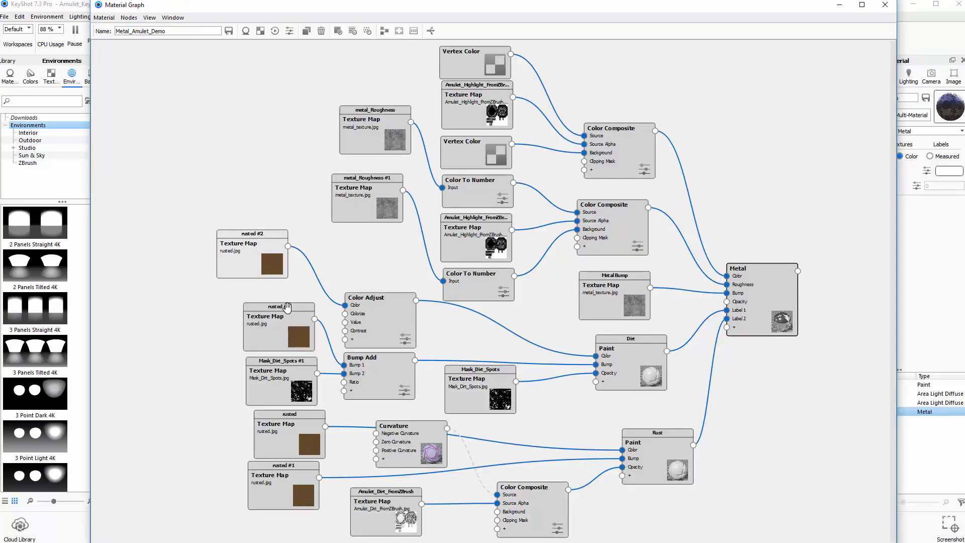
left_click_drag(287, 306, 252, 295)
left_click_drag(288, 374, 231, 369)
left_click_drag(284, 427, 261, 429)
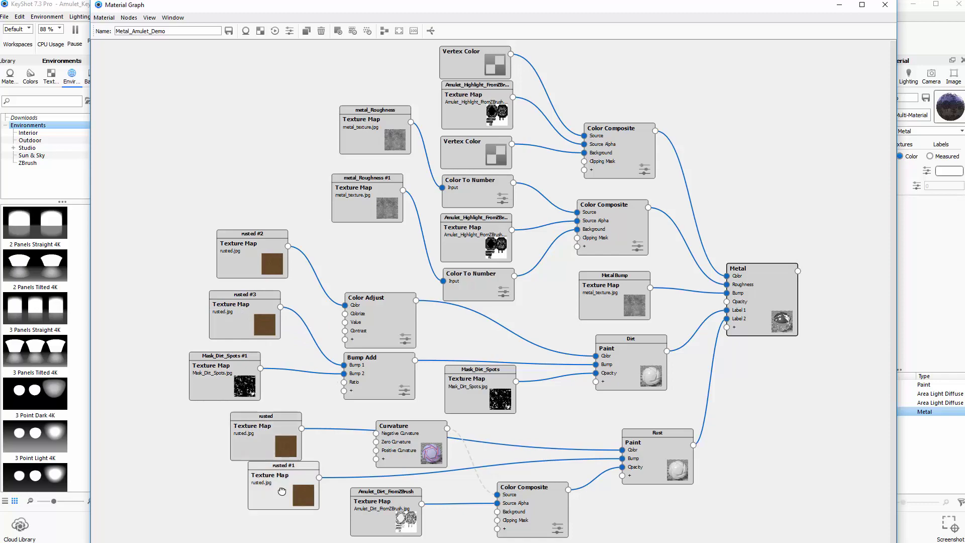
left_click_drag(281, 491, 247, 500)
left_click_drag(398, 515, 439, 516)
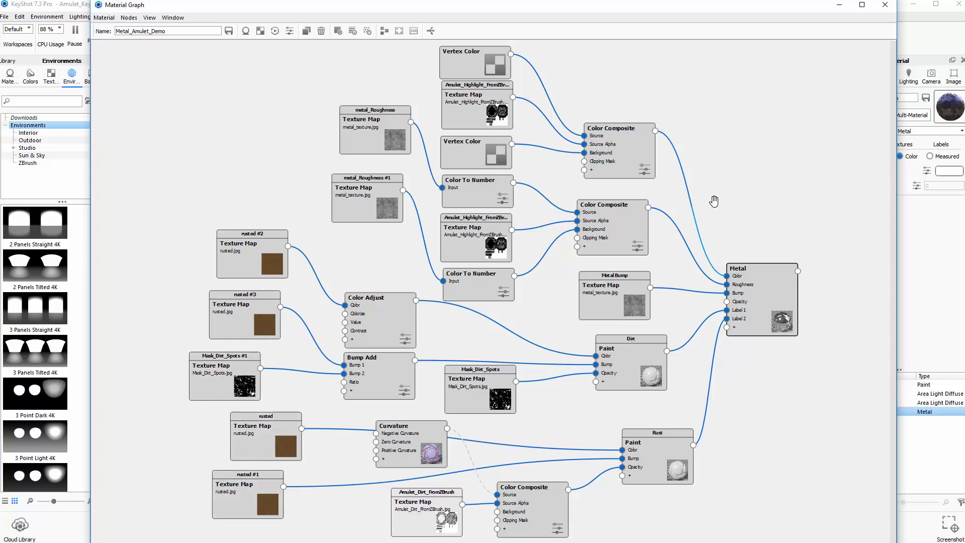
left_click(839, 6)
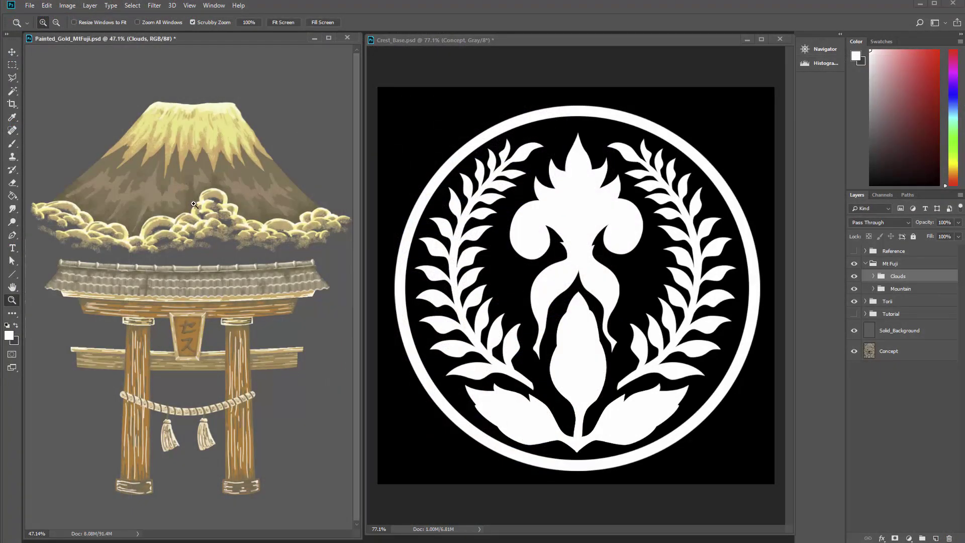
- In Photoshop, preview Painted_Gold_MtFuji.psd without the Clouds group and without the Mountain group, restoring each one
left_click(854, 276)
left_click(854, 276)
left_click(853, 288)
left_click(854, 288)
- Hide layer A and show layers B, C, D, E, F and G in Crest_Base.psd
left_click(582, 43)
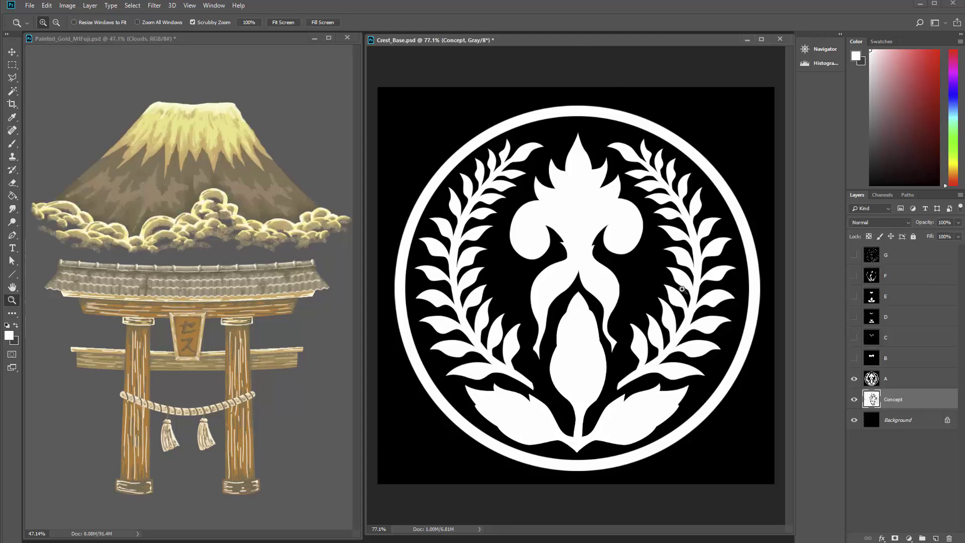
left_click(854, 378)
left_click(853, 358)
left_click(853, 337)
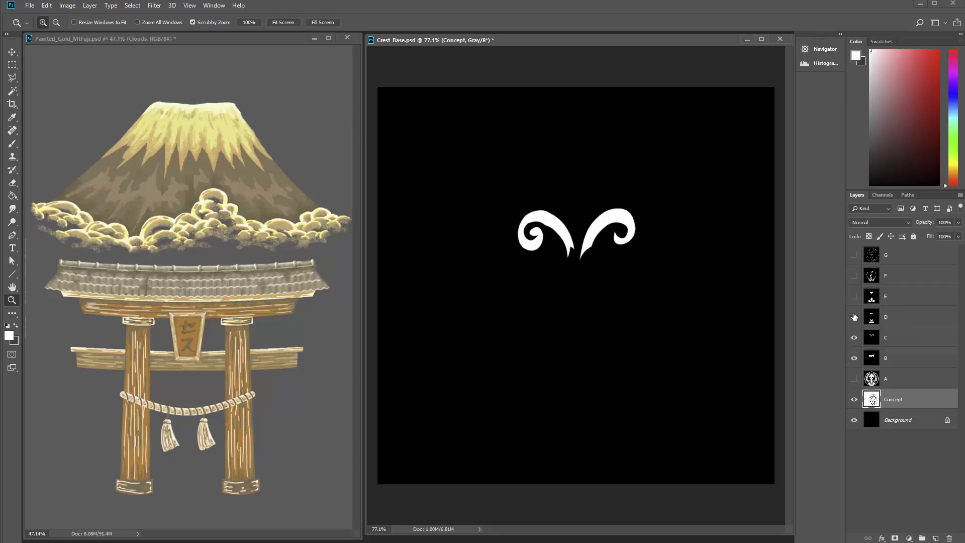
left_click(853, 317)
left_click(854, 296)
left_click(854, 276)
left_click(853, 255)
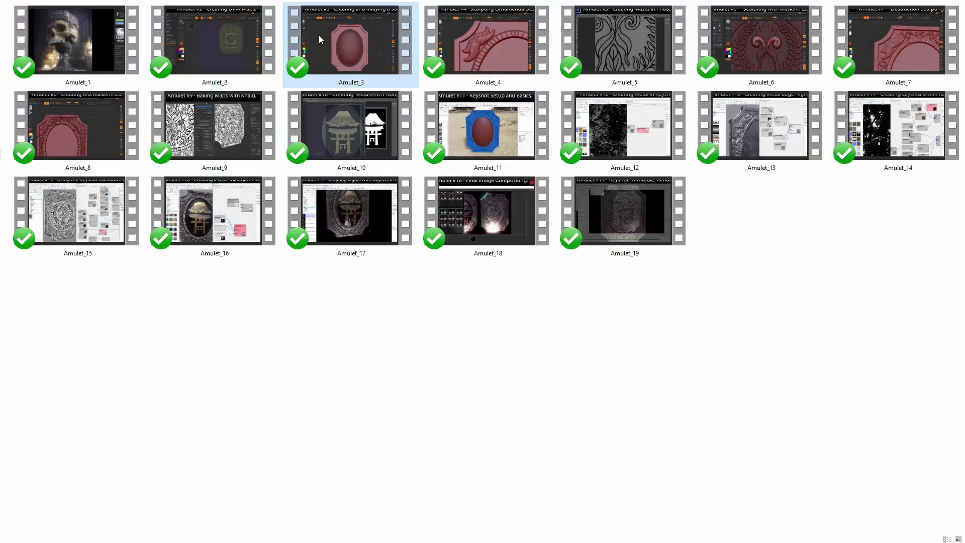
- Play the Amulet_3 video from the folder of amulet tutorials
double_click(319, 37)
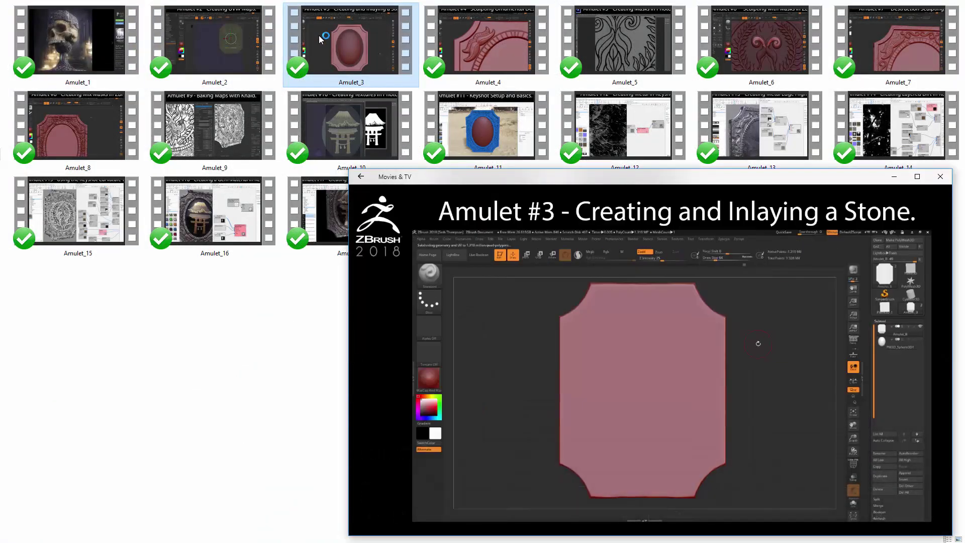